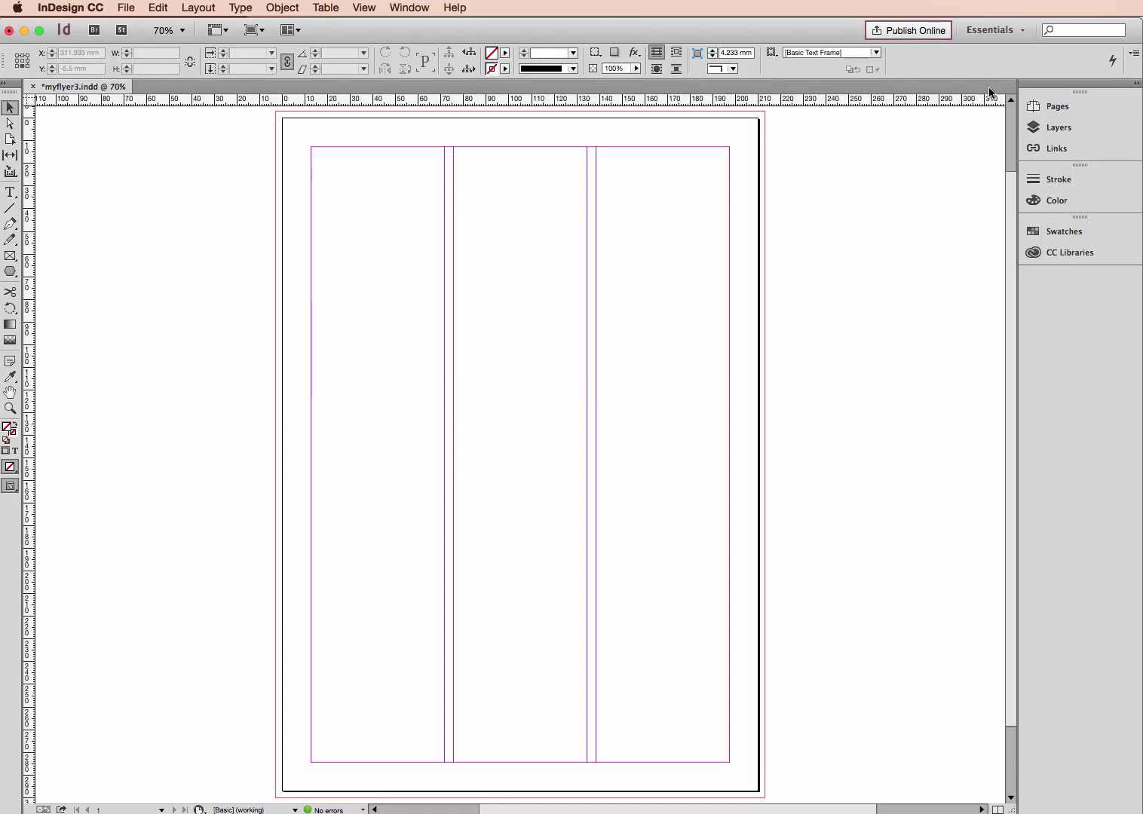
Step: Browse the workspace list and keep the Essentials workspace selected
click(983, 31)
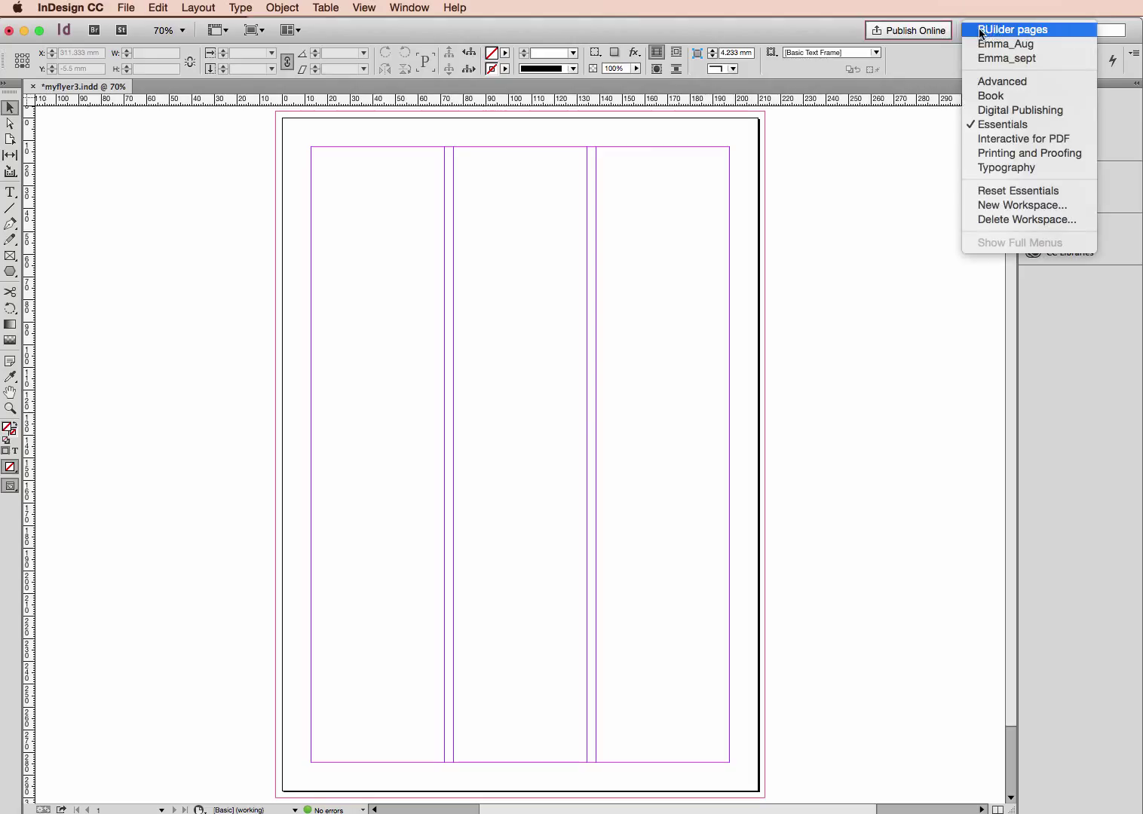
click(984, 28)
click(984, 28)
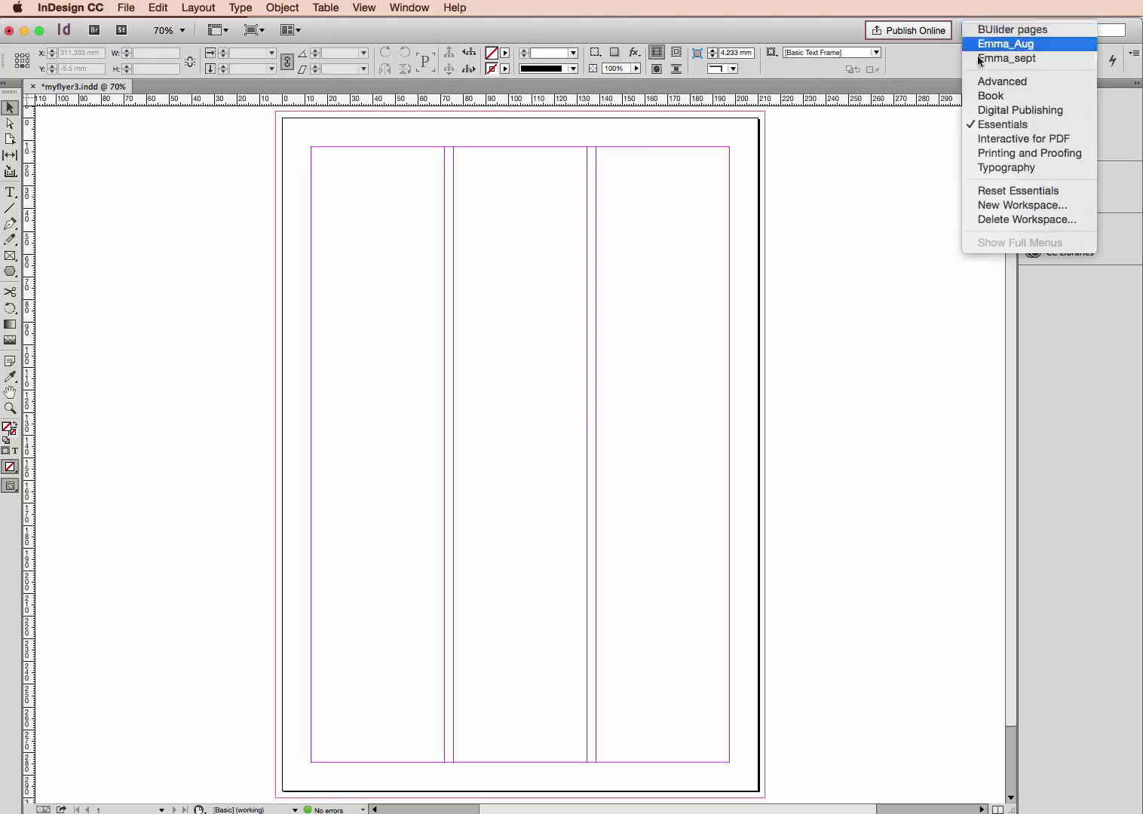
click(1004, 130)
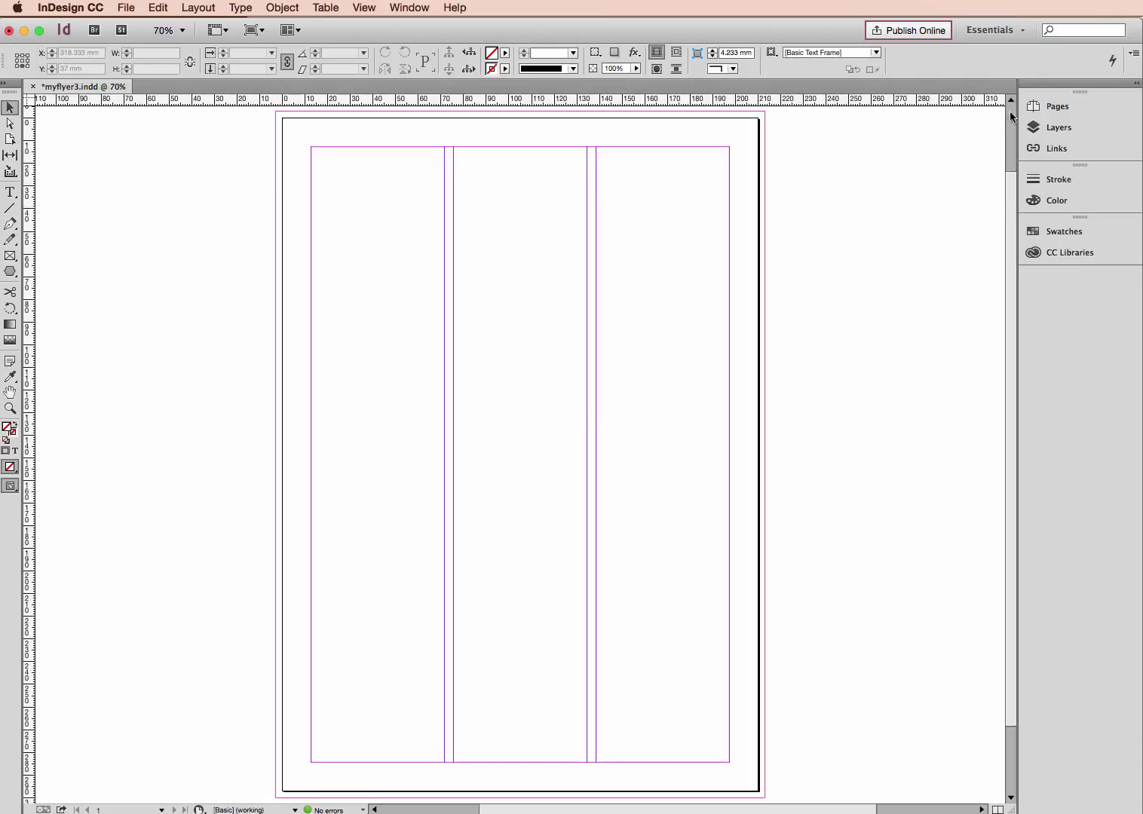
Step: Reset Essentials, then expand and re-collapse the CC Libraries panel
click(996, 27)
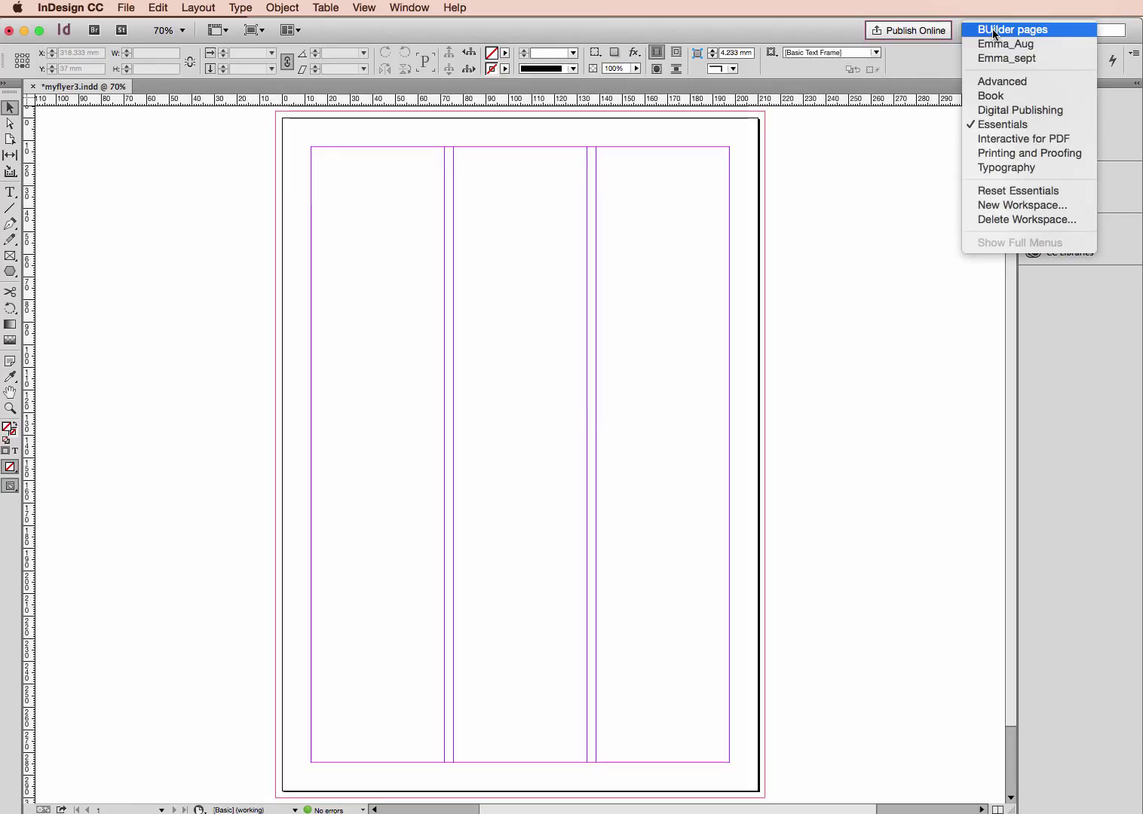
click(984, 193)
click(1056, 251)
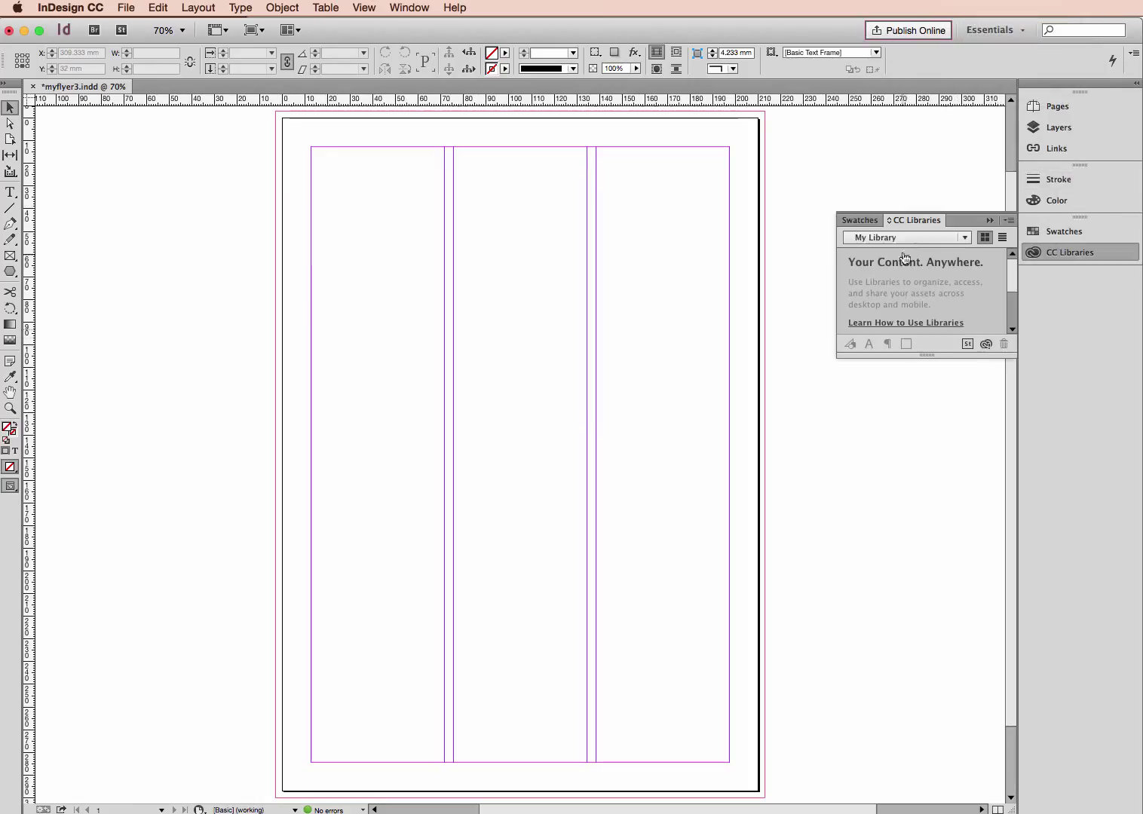
click(986, 222)
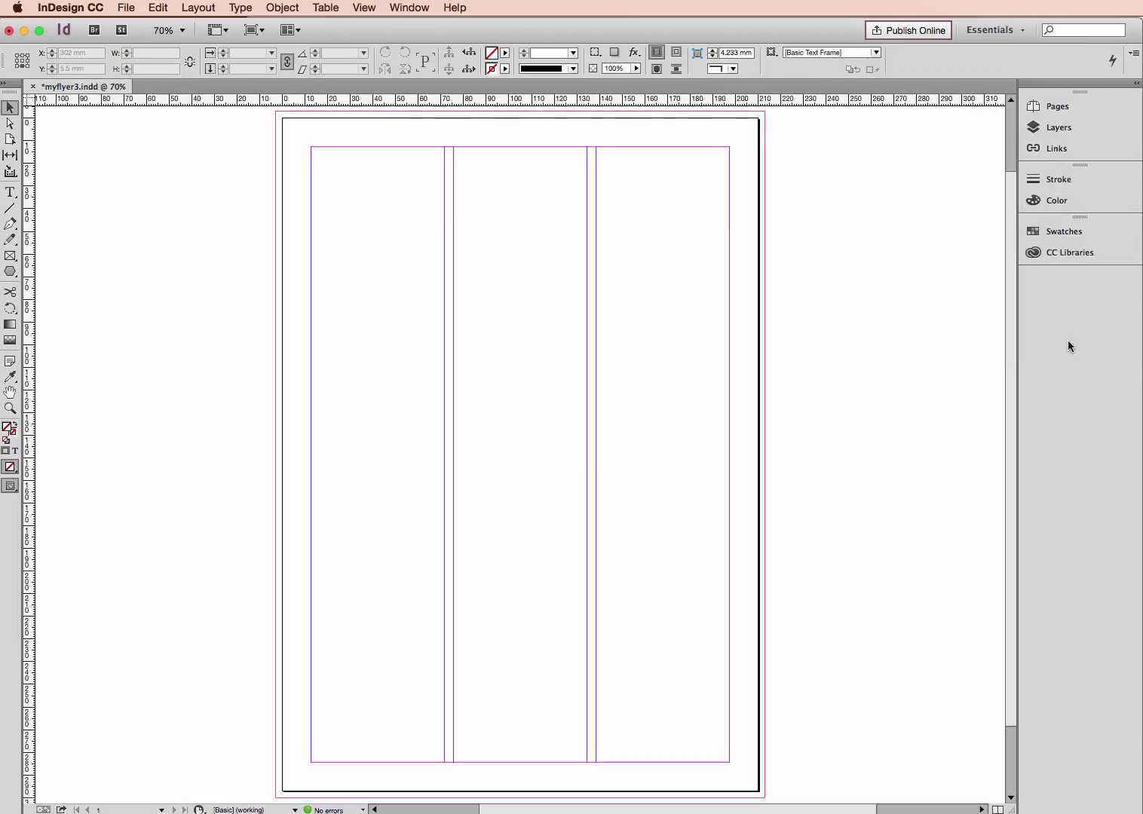
Step: Enlarge the Swatches panel to show all swatches, then select [Black]
click(1058, 234)
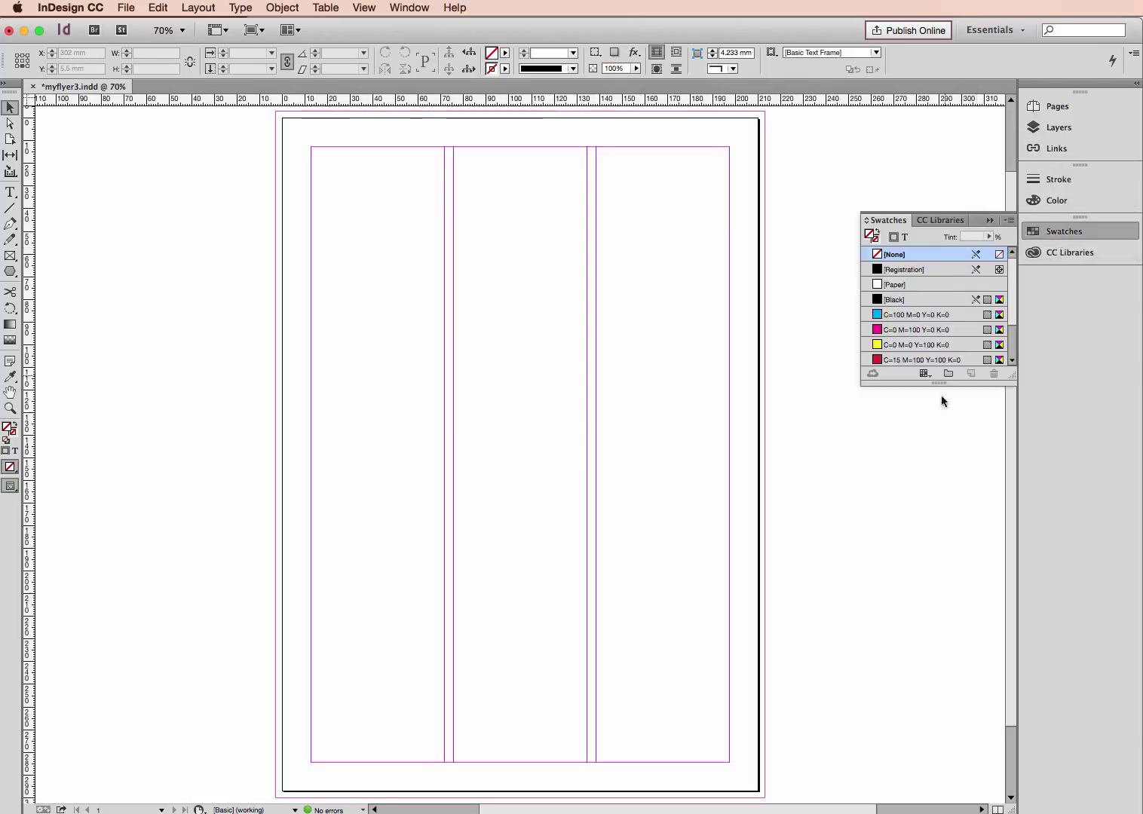
drag(937, 384, 938, 446)
drag(929, 496, 926, 577)
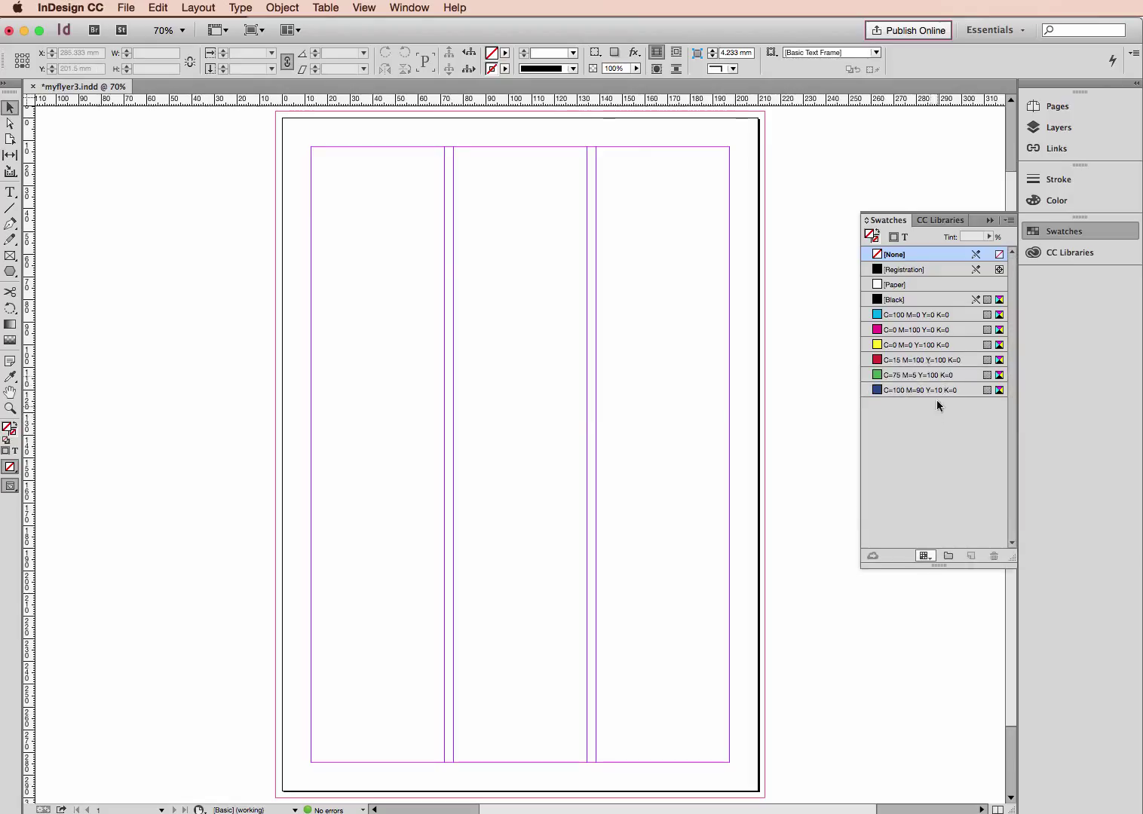
click(923, 316)
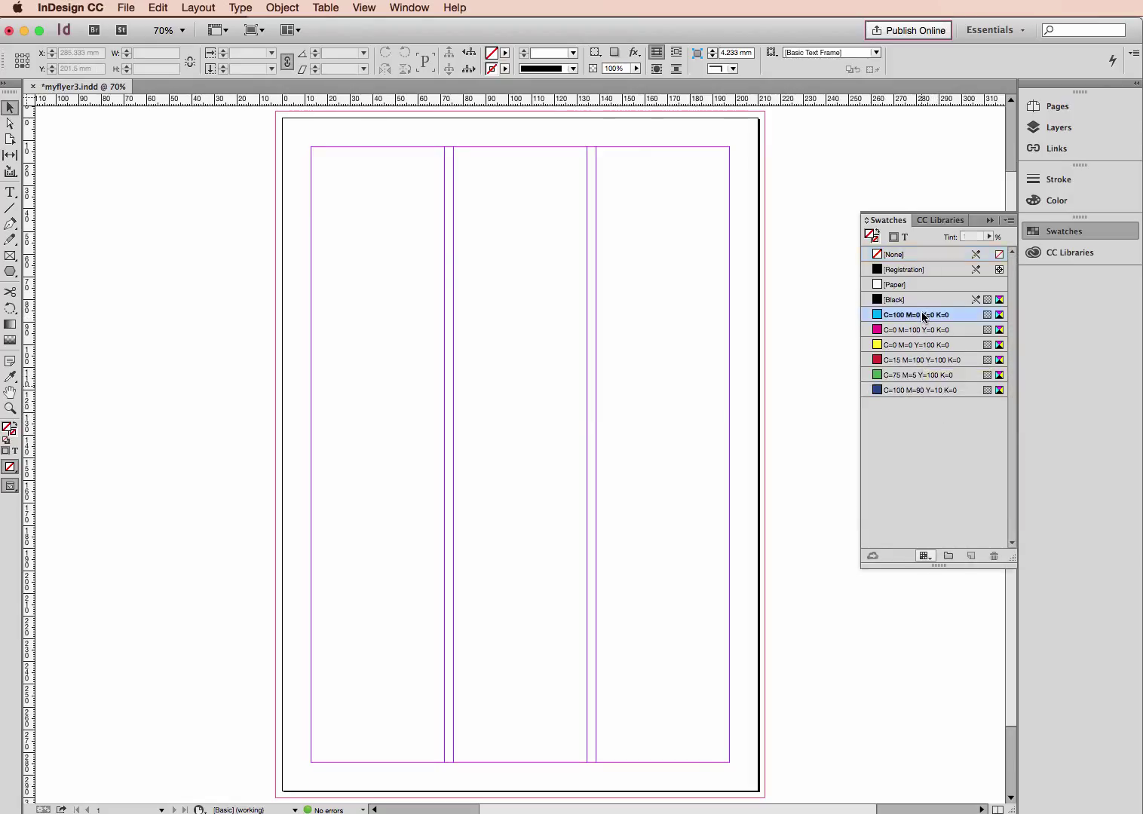
shift+click(928, 390)
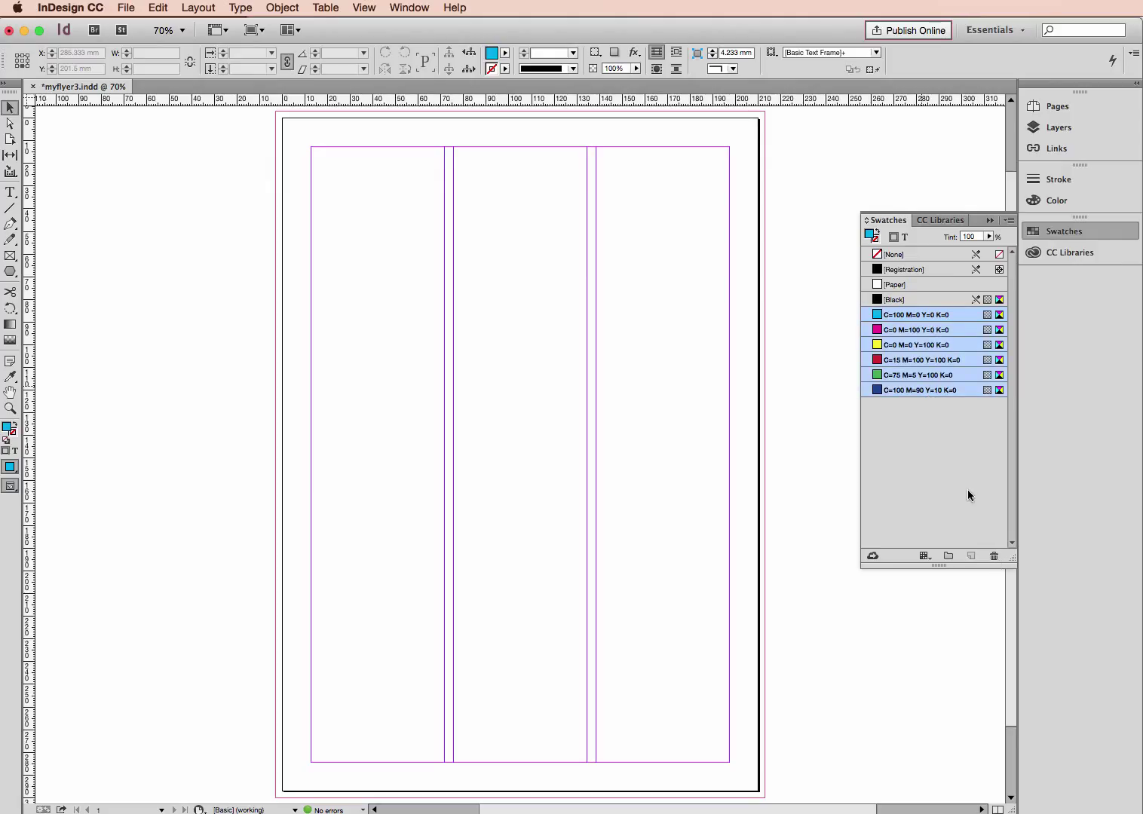
click(928, 304)
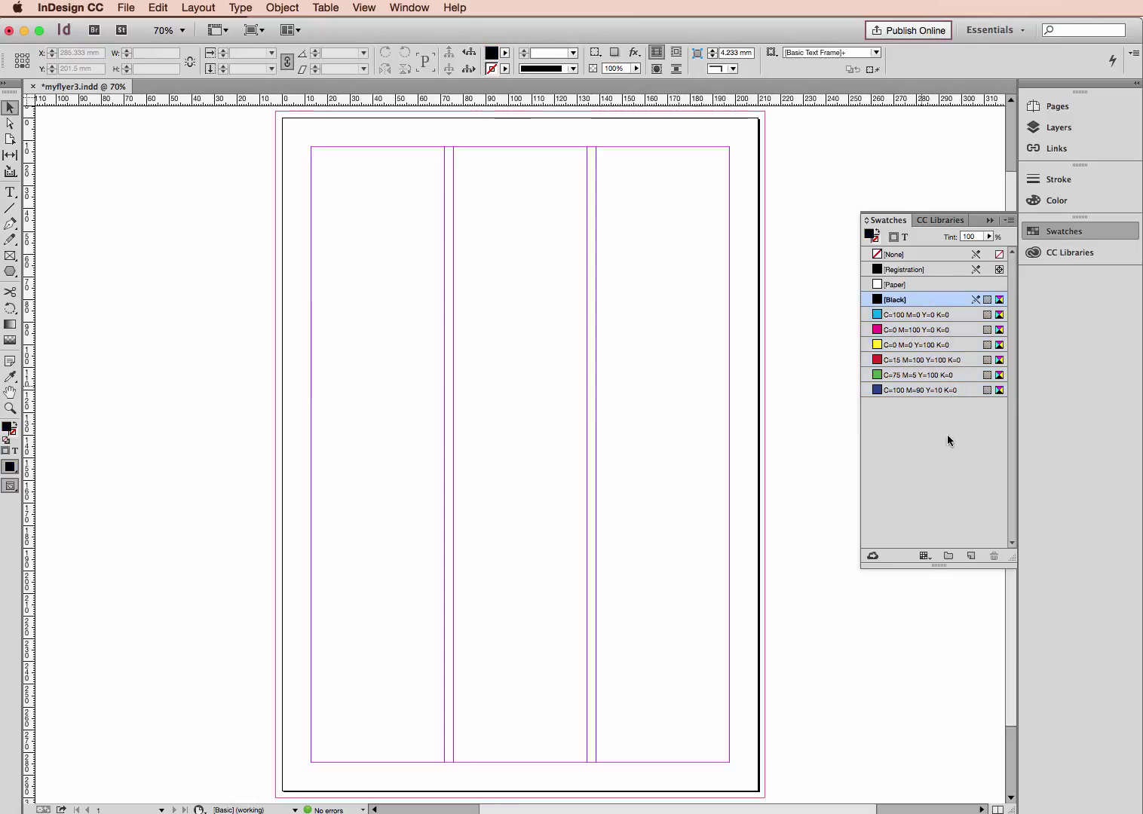
Step: Open the Color panel and switch it to CMYK mode
click(1058, 201)
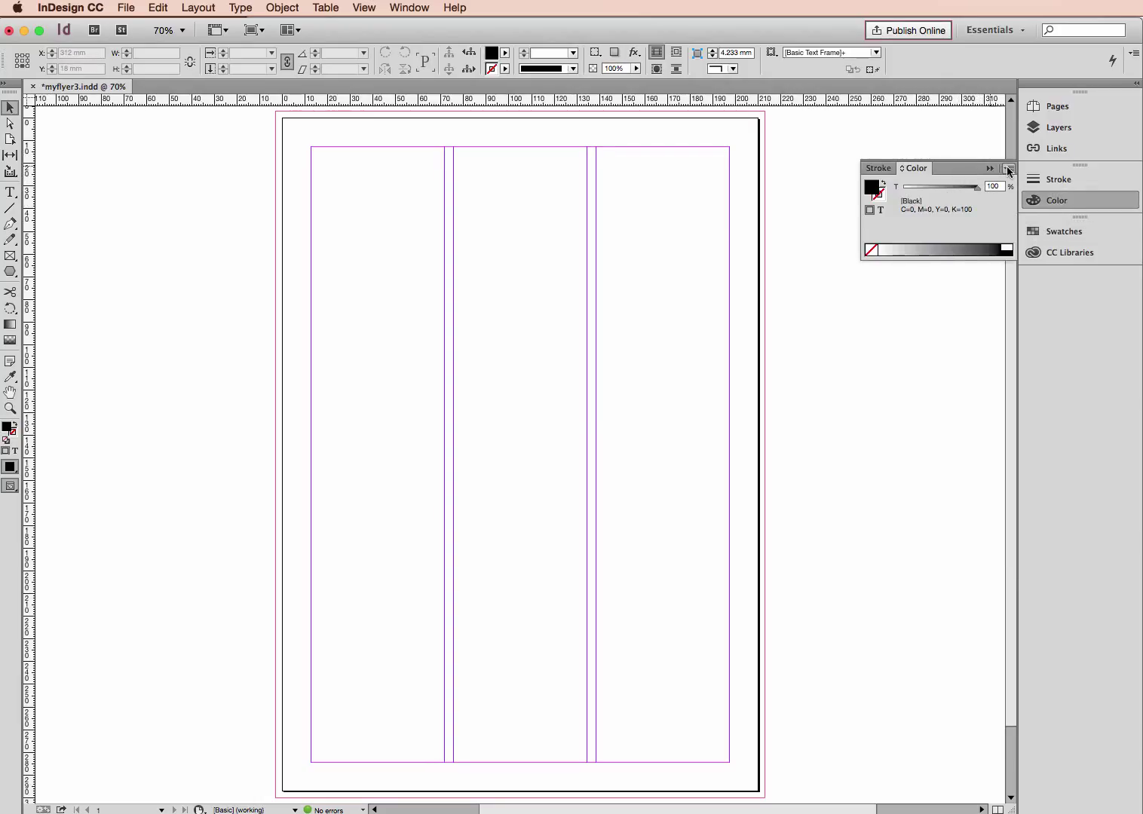
click(1009, 170)
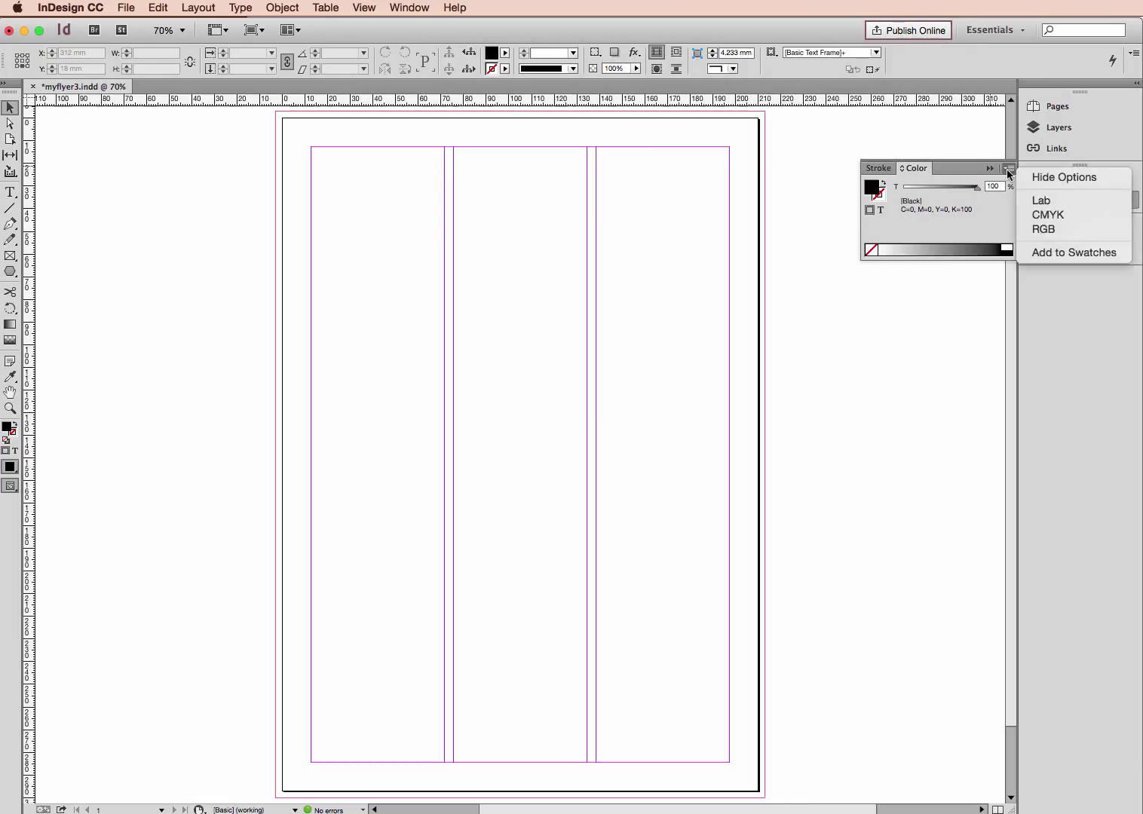
click(1057, 215)
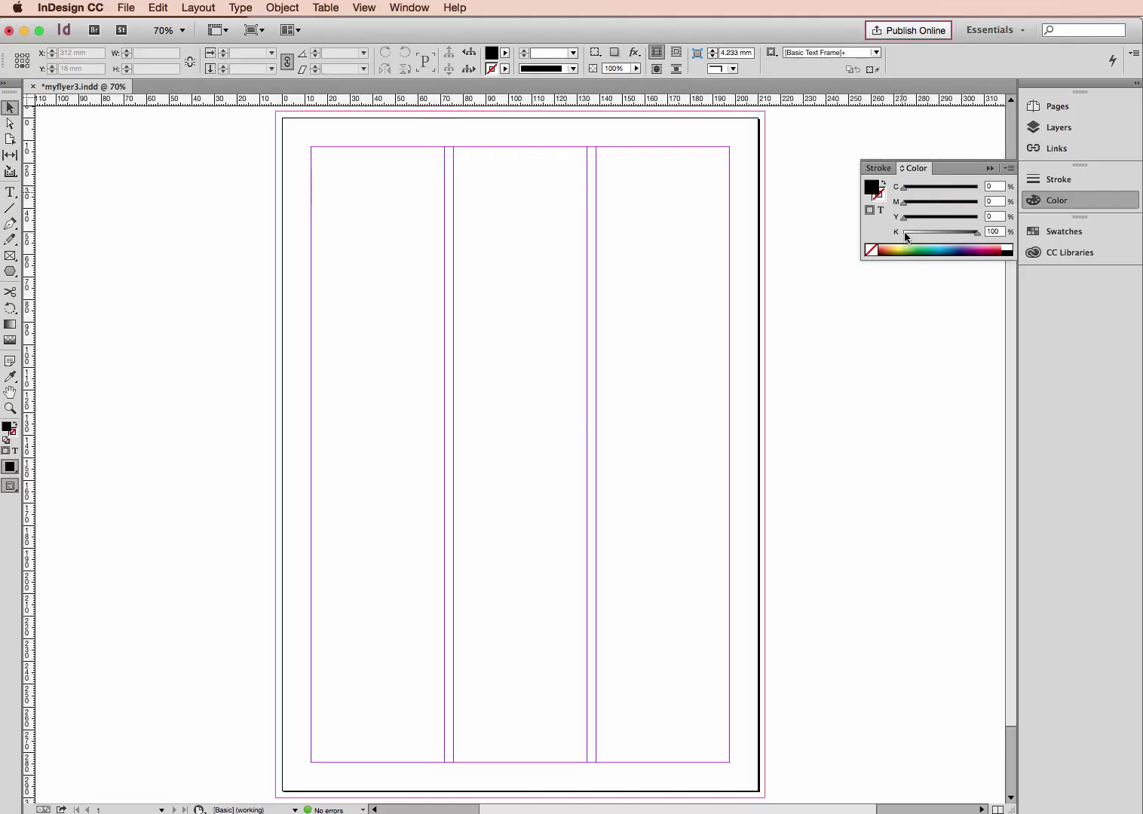
Step: Try the CMYK sliders, ending at C=0 M=0 Y=0 K=100 black
drag(904, 190, 898, 236)
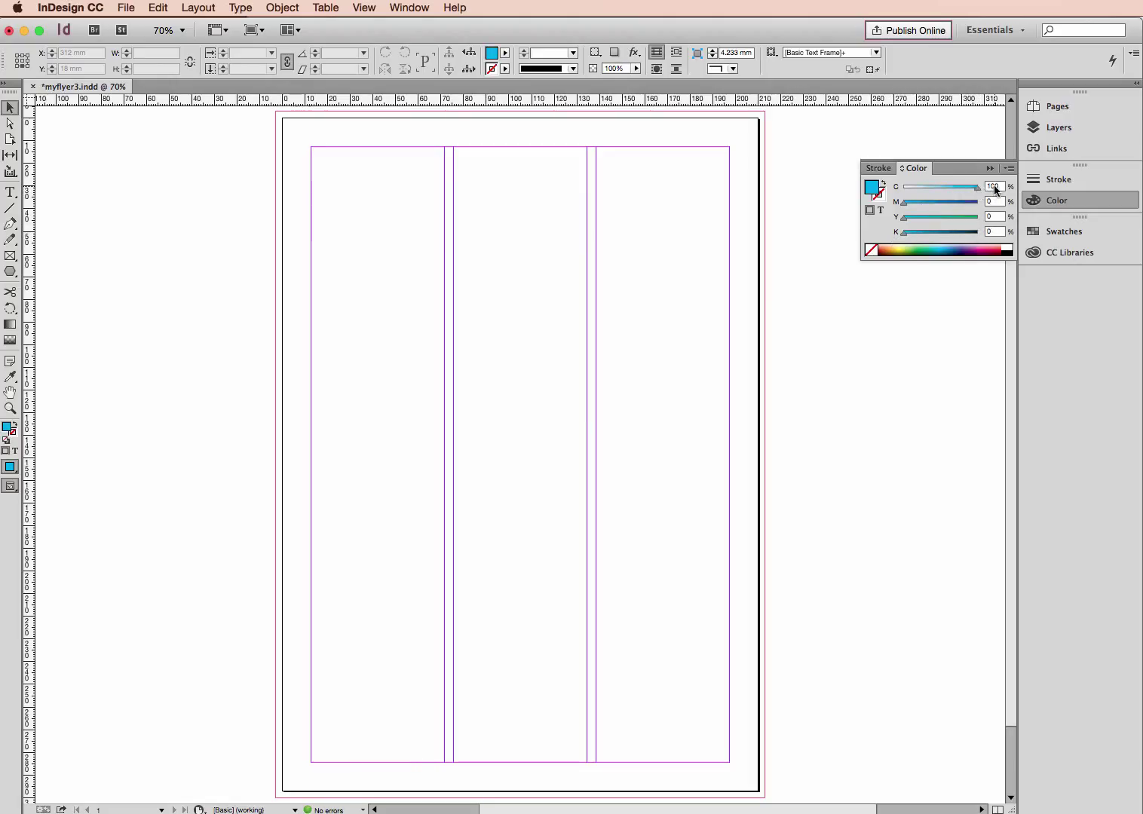
mouse_move(902, 203)
mouse_down()
mouse_move(980, 202)
mouse_move(898, 188)
mouse_move(988, 221)
mouse_move(902, 202)
mouse_up()
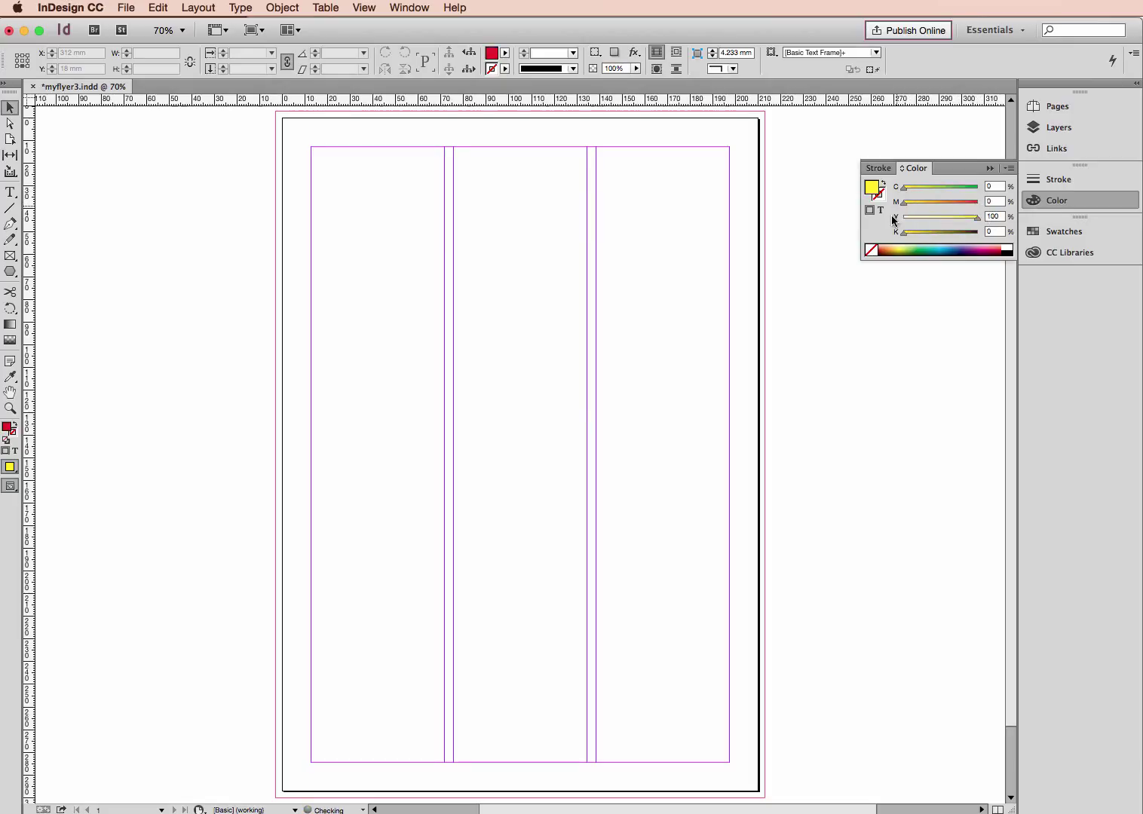
drag(997, 216, 977, 218)
text(0)
key(Tab)
text(100)
key(Tab)
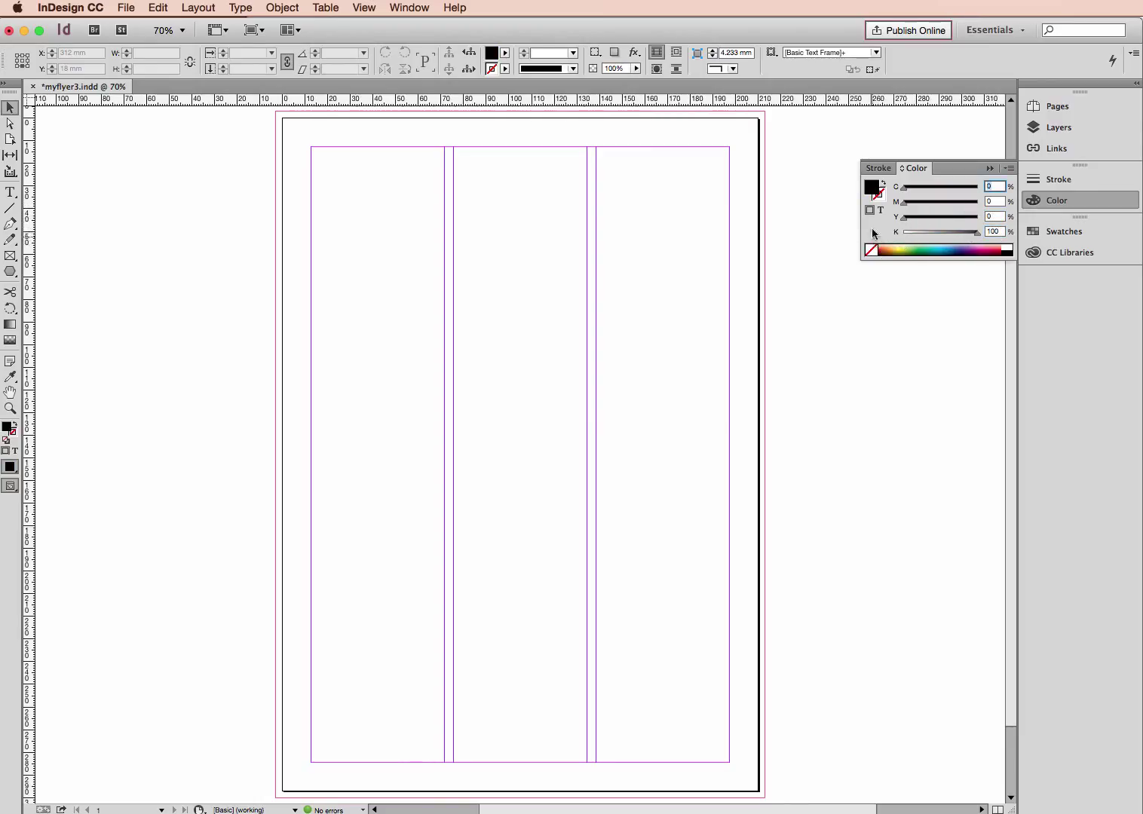
Step: Mix a dark pink at C=0 M=100 Y=0 K=20 and add it to Swatches
drag(977, 236, 904, 233)
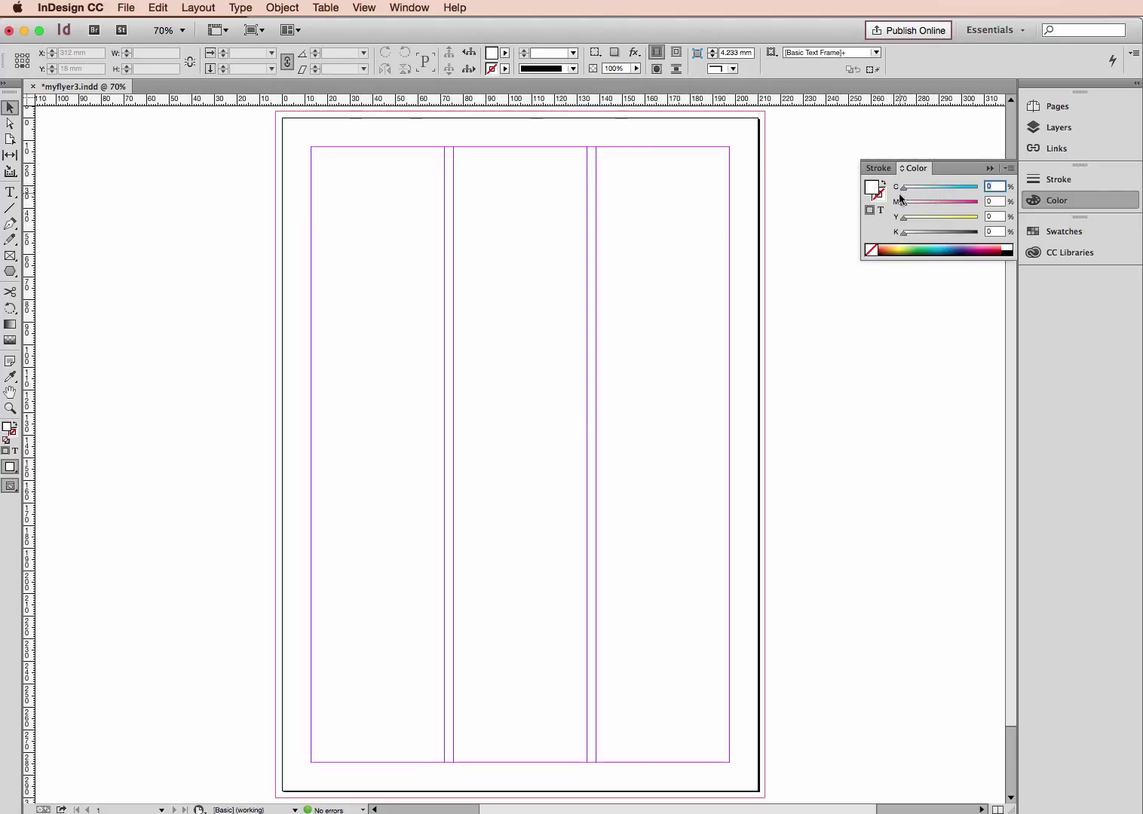
drag(905, 204, 989, 213)
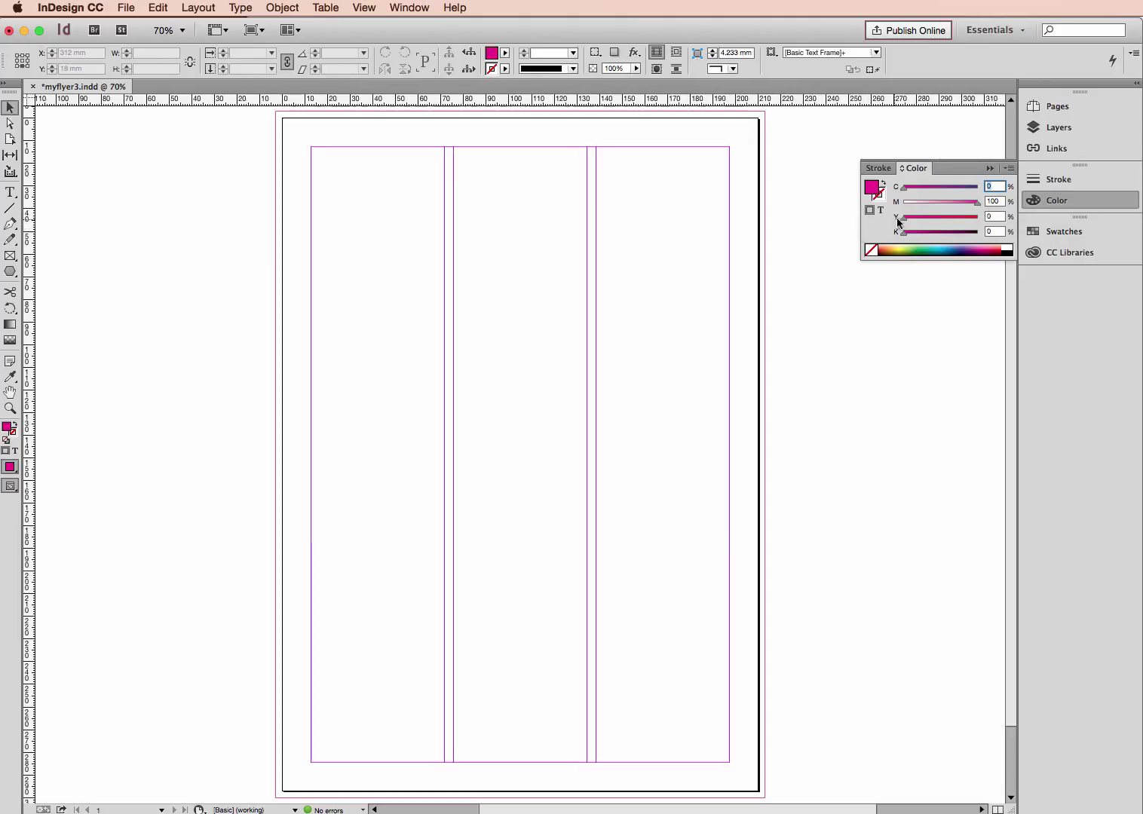
click(991, 231)
text(20)
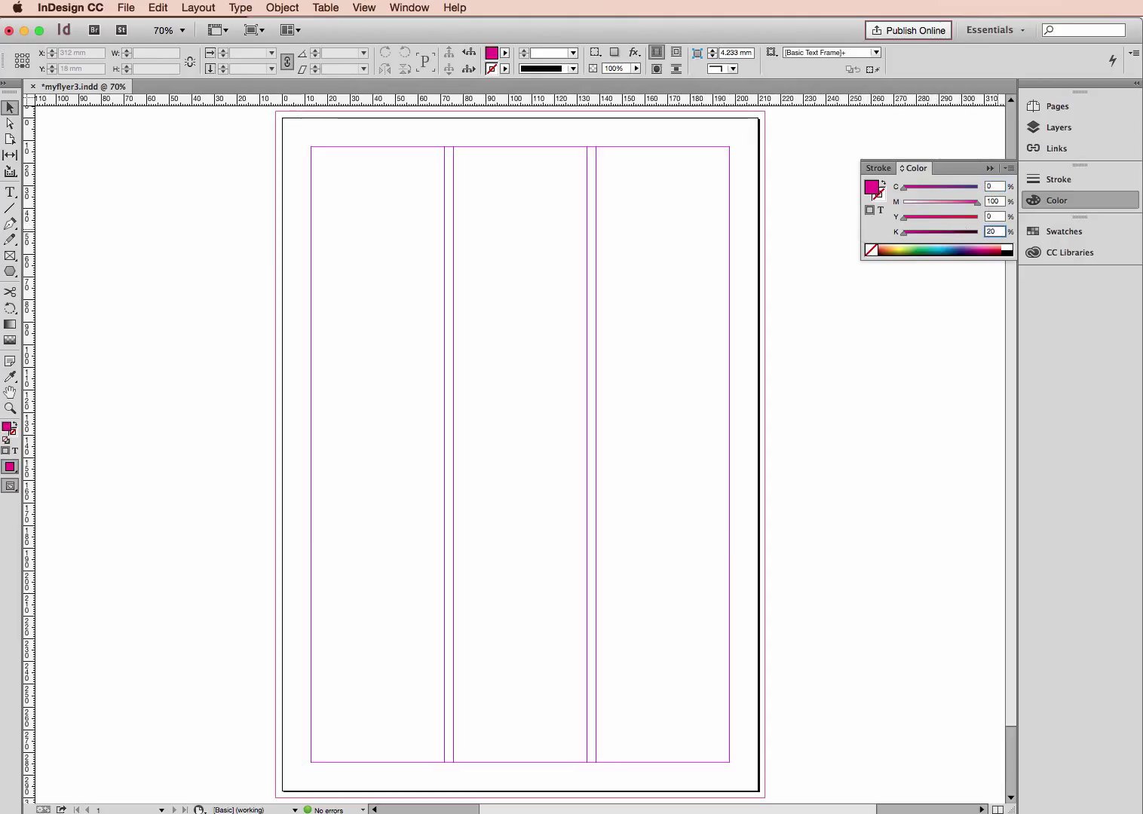
key(Tab)
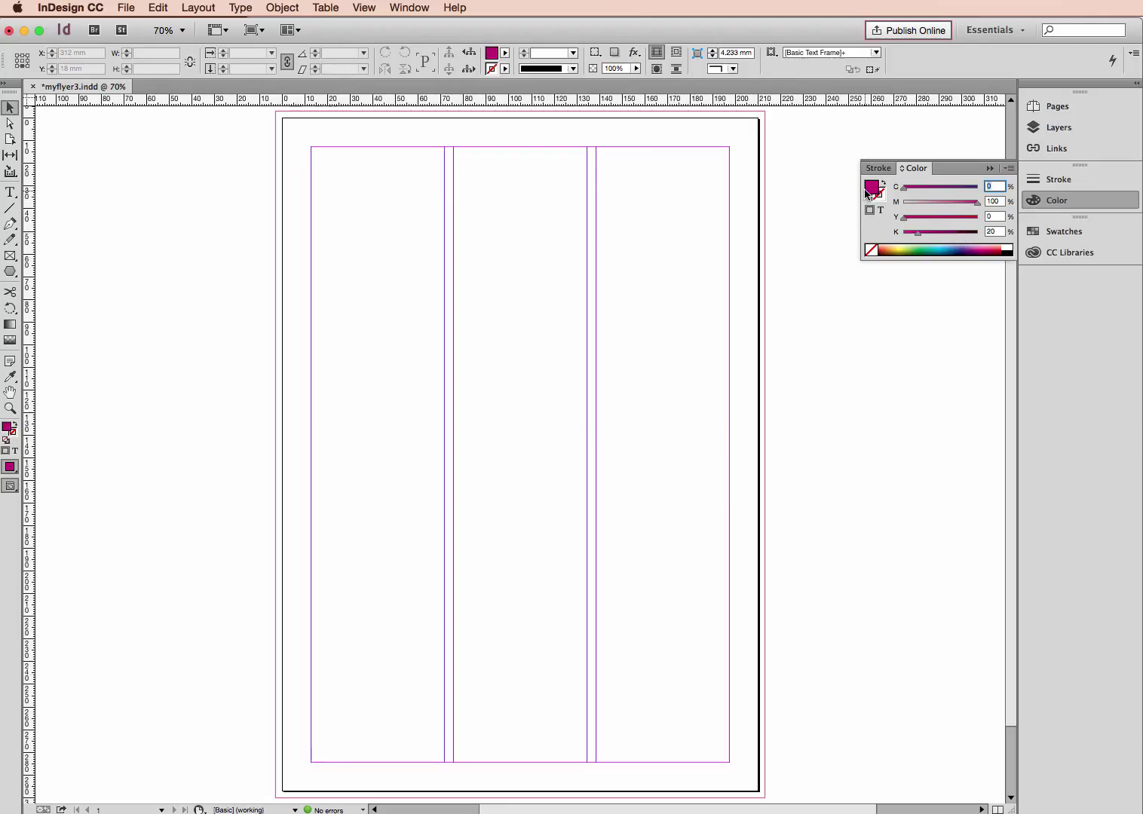
click(1012, 173)
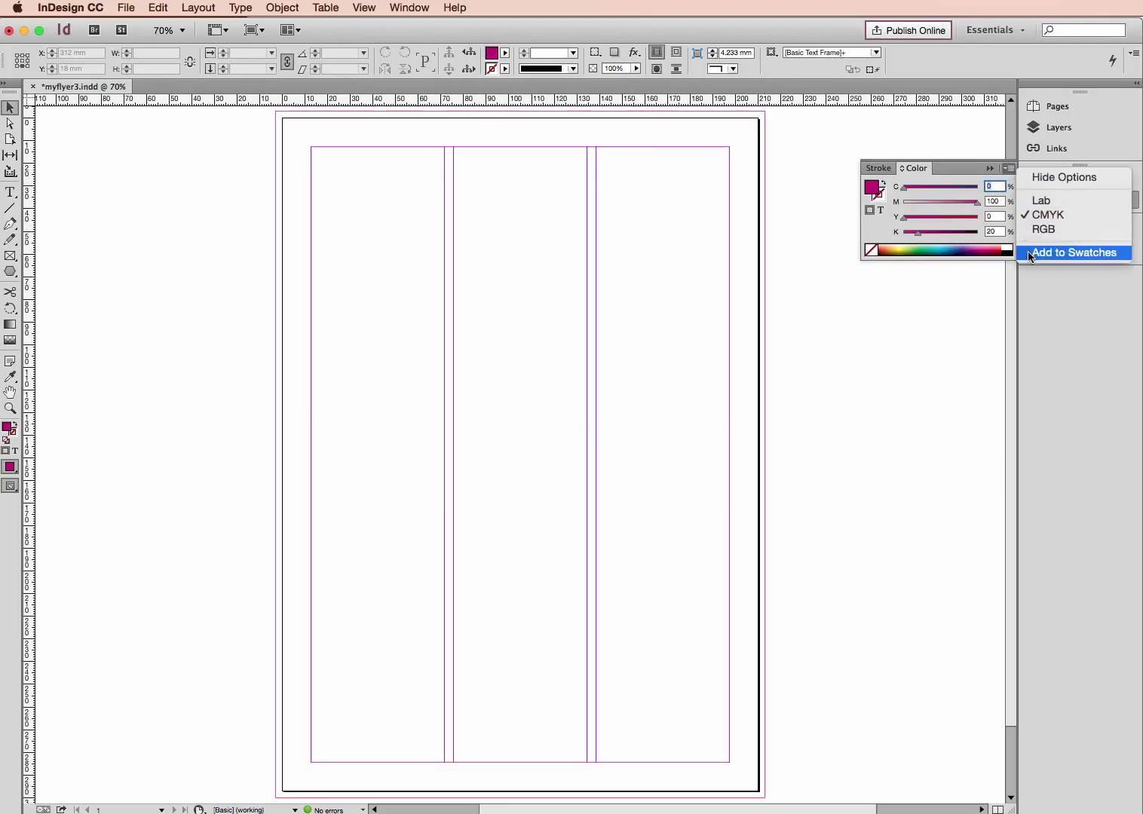
click(1030, 254)
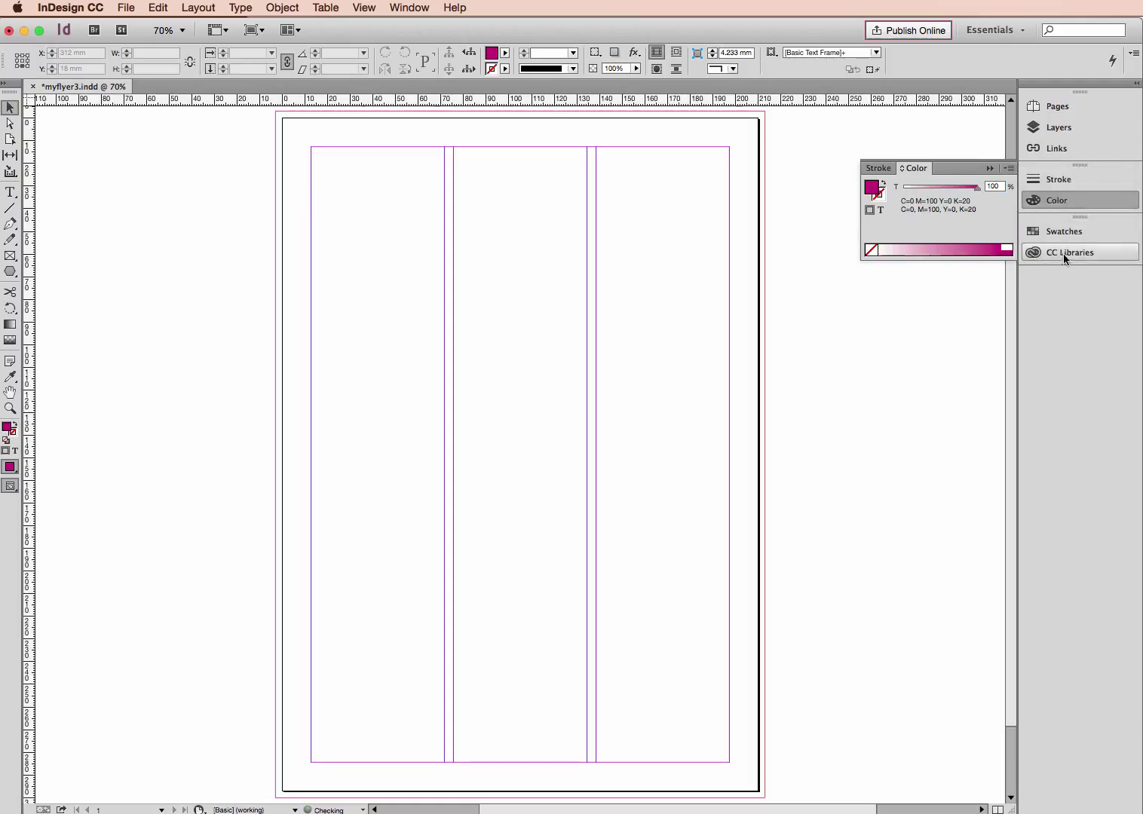
Step: Turn off Name with Color Value for the C=0 M=100 Y=0 K=20 swatch
click(1057, 231)
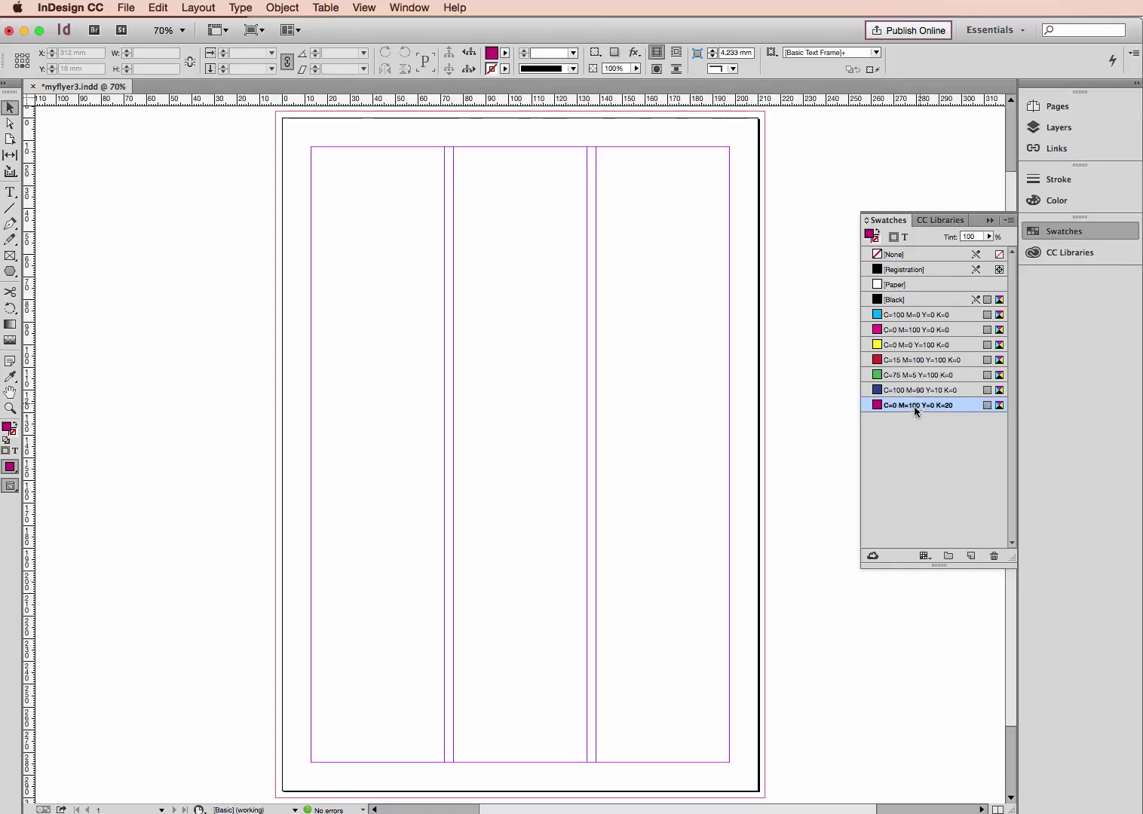
double_click(912, 405)
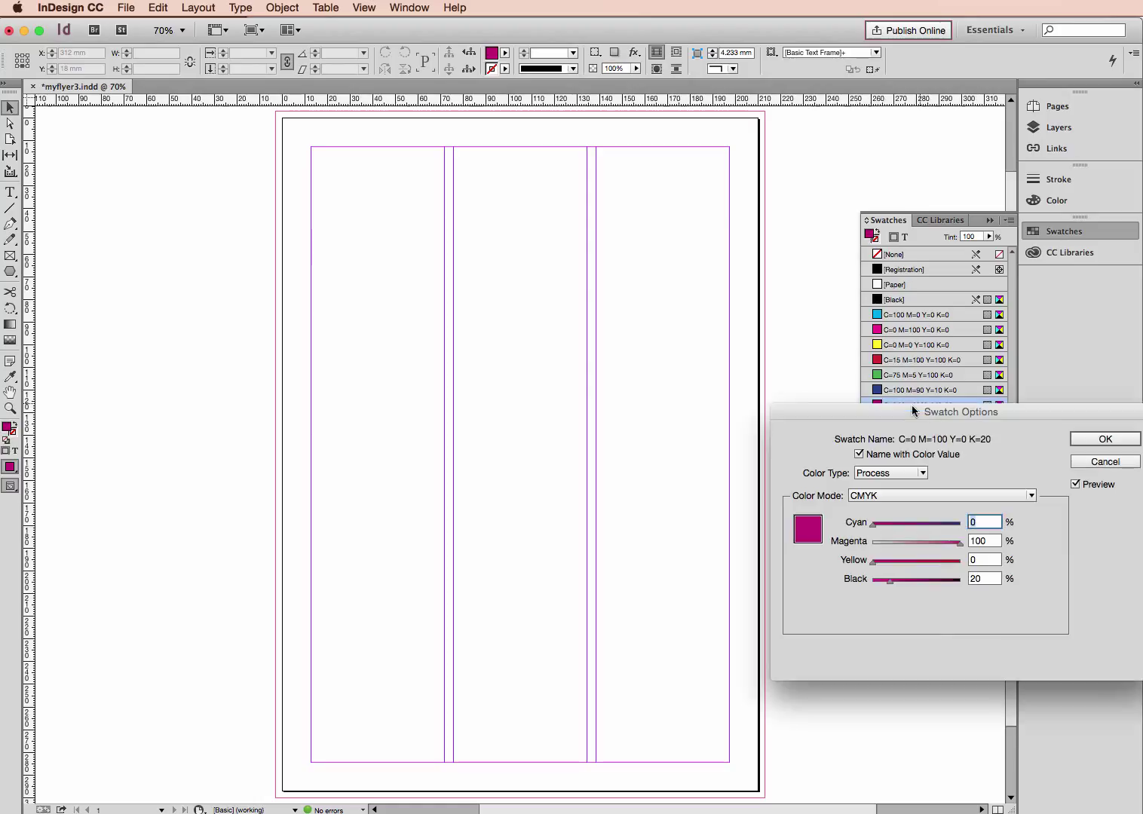
click(860, 455)
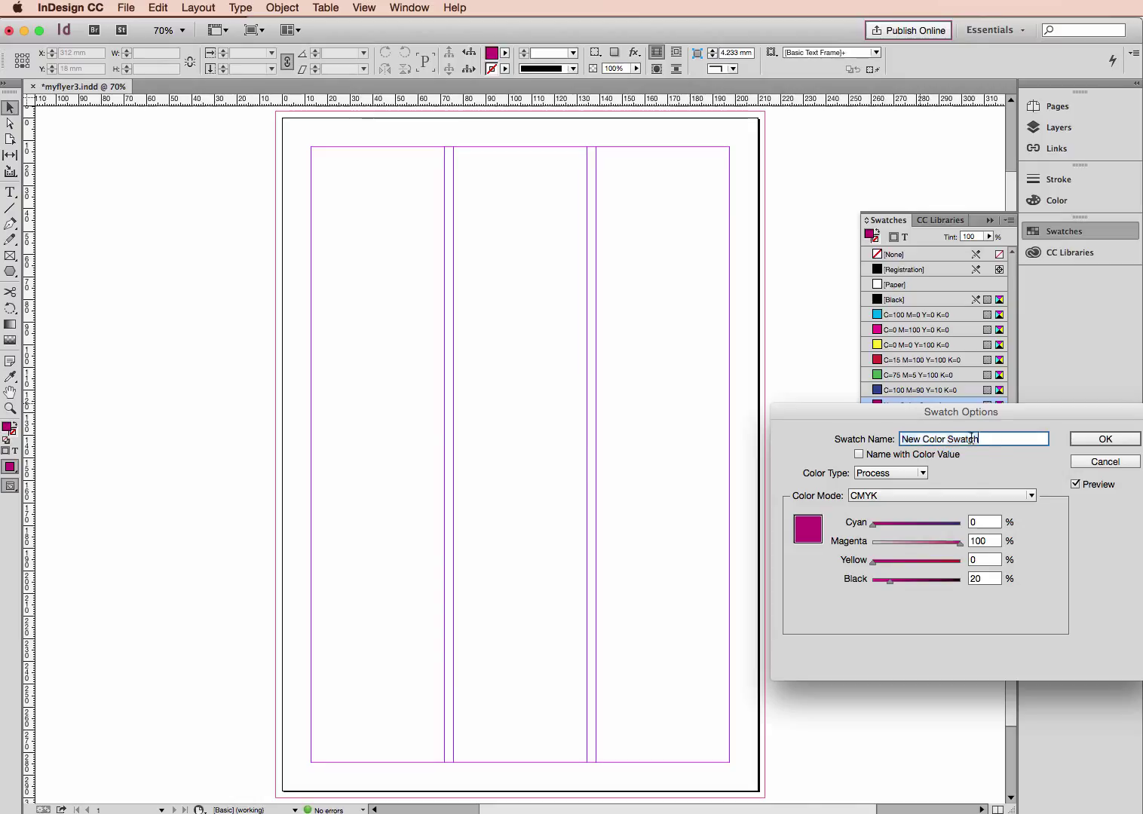
text(my pink)
click(1088, 440)
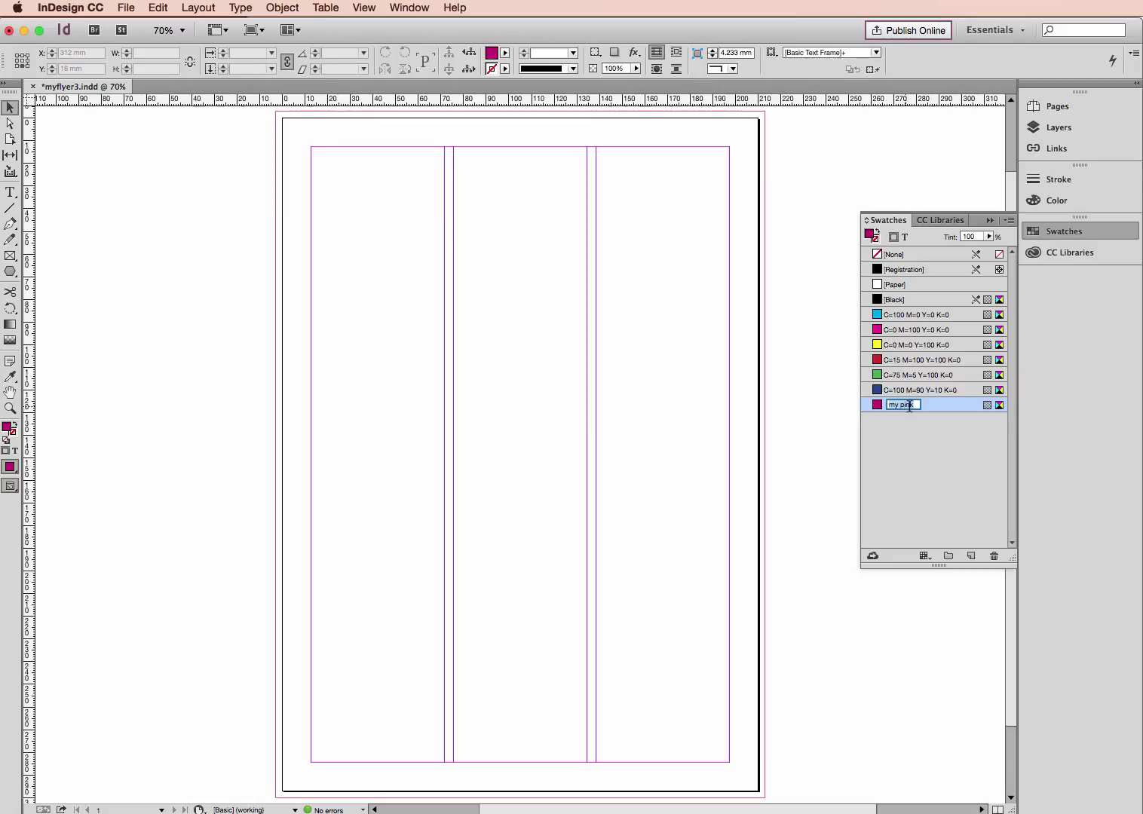
Step: Rename the swatch to 'dark pink'
text(dark)
text( park)
key(BackSpace)
key(BackSpace)
text(ink)
key(Return)
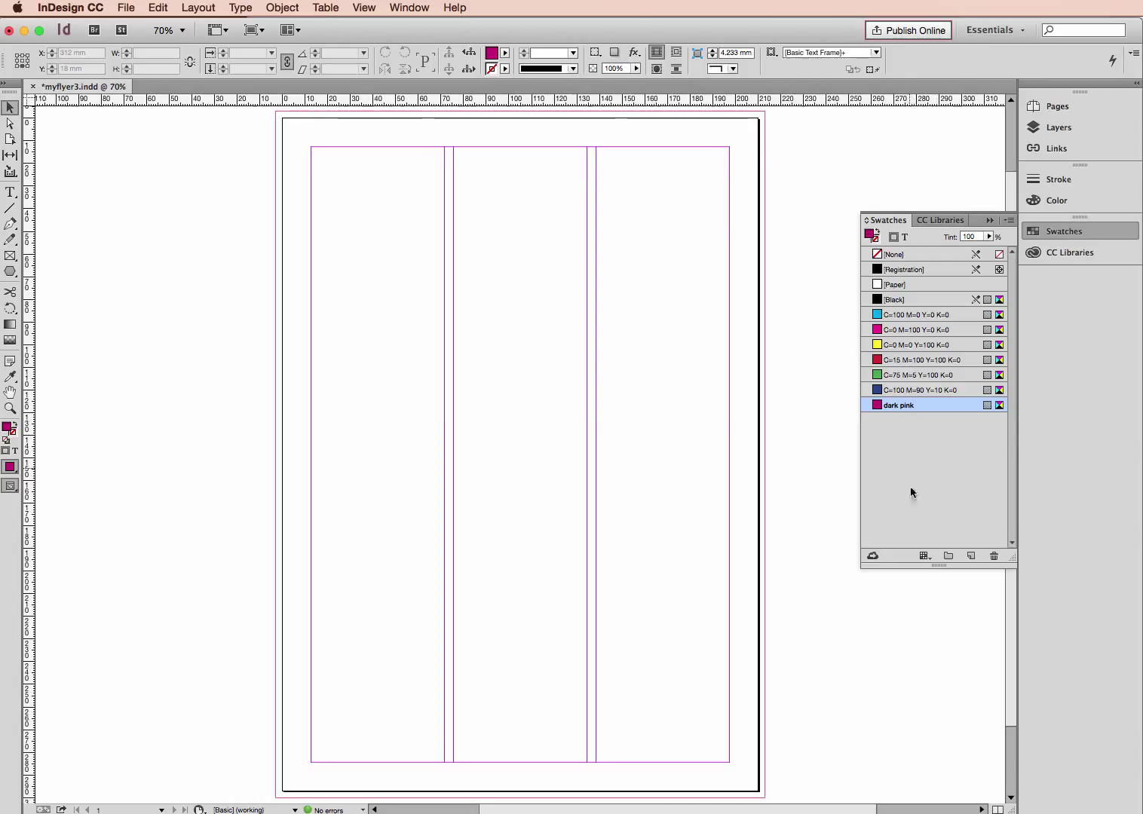
Step: Start a new colour swatch named 'green', not named by colour value
click(1008, 220)
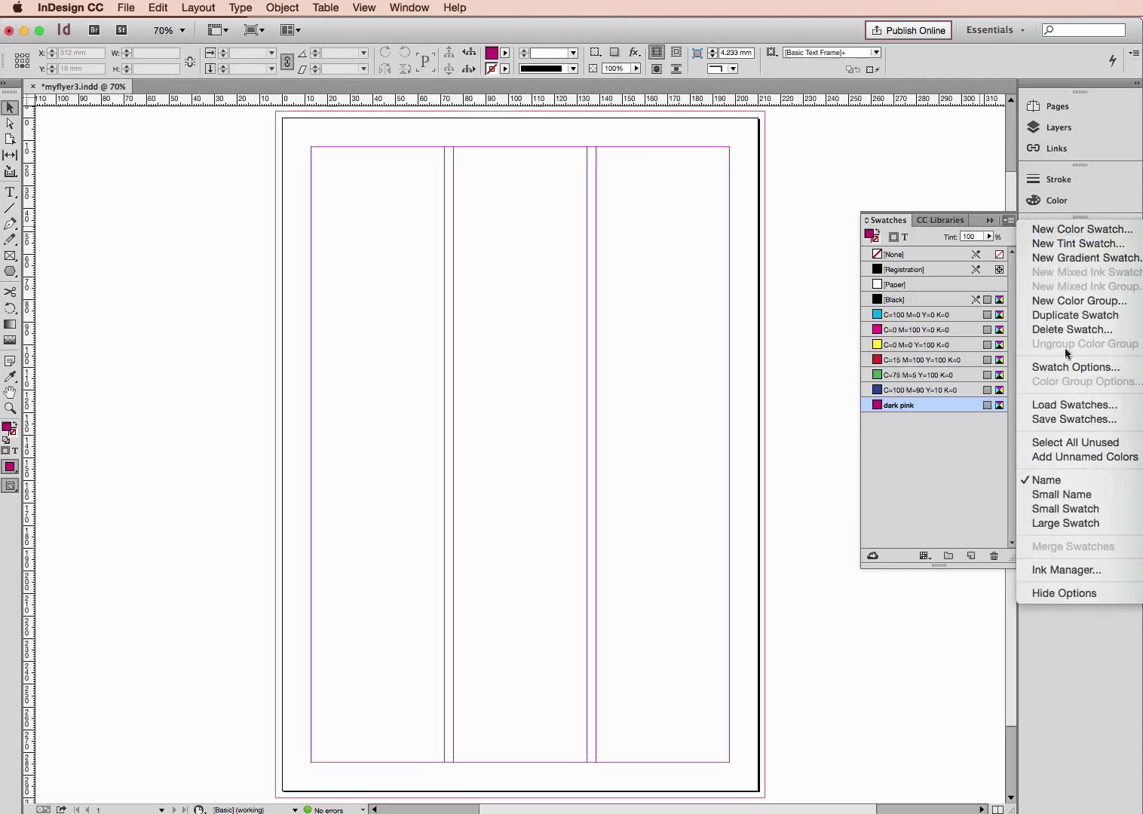
click(1047, 231)
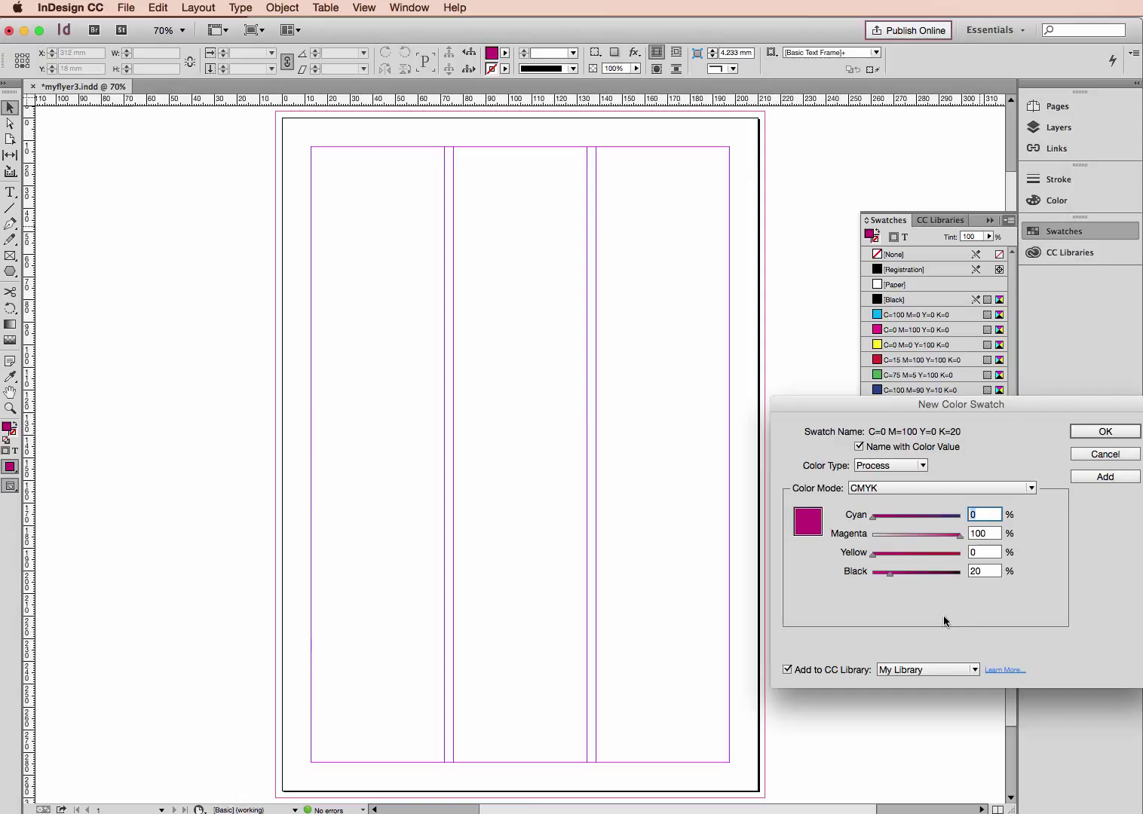
click(860, 448)
text(g)
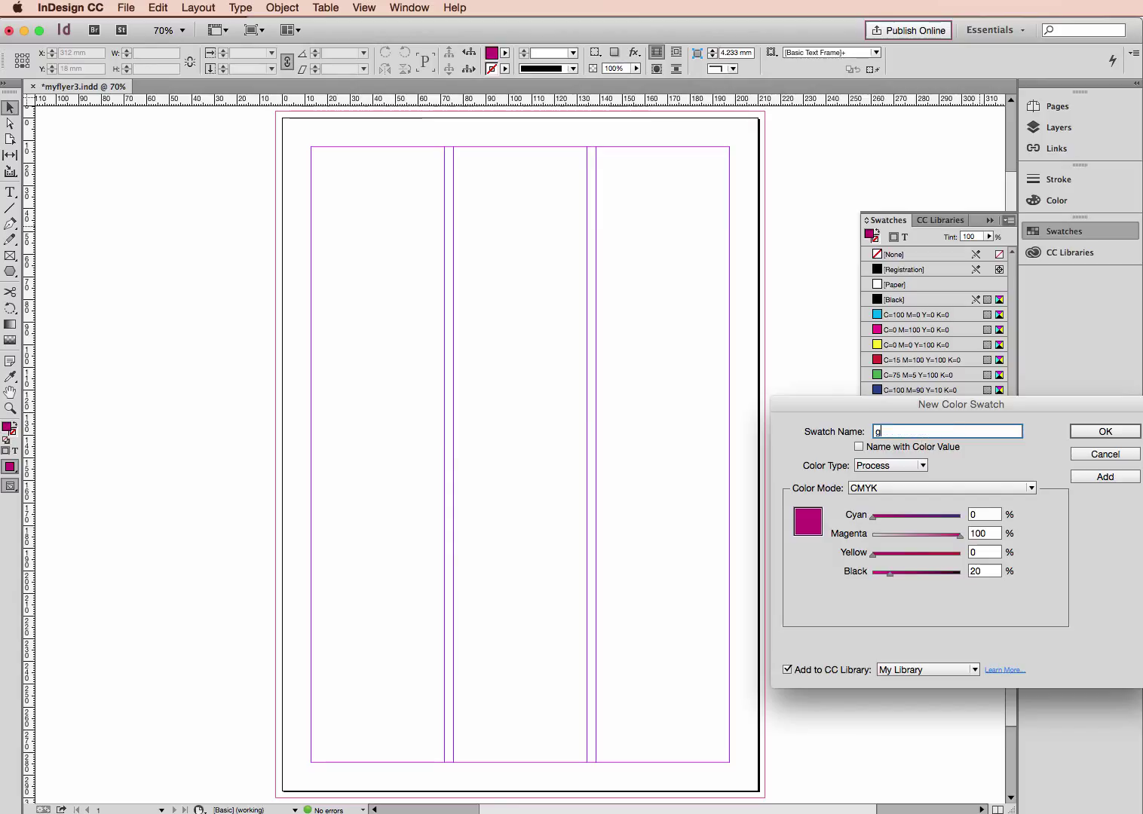
text(reen)
Step: Set the green swatch's values to C 50, M 0, Y 50, K 0
key(Tab)
text(50)
key(Tab)
text(0)
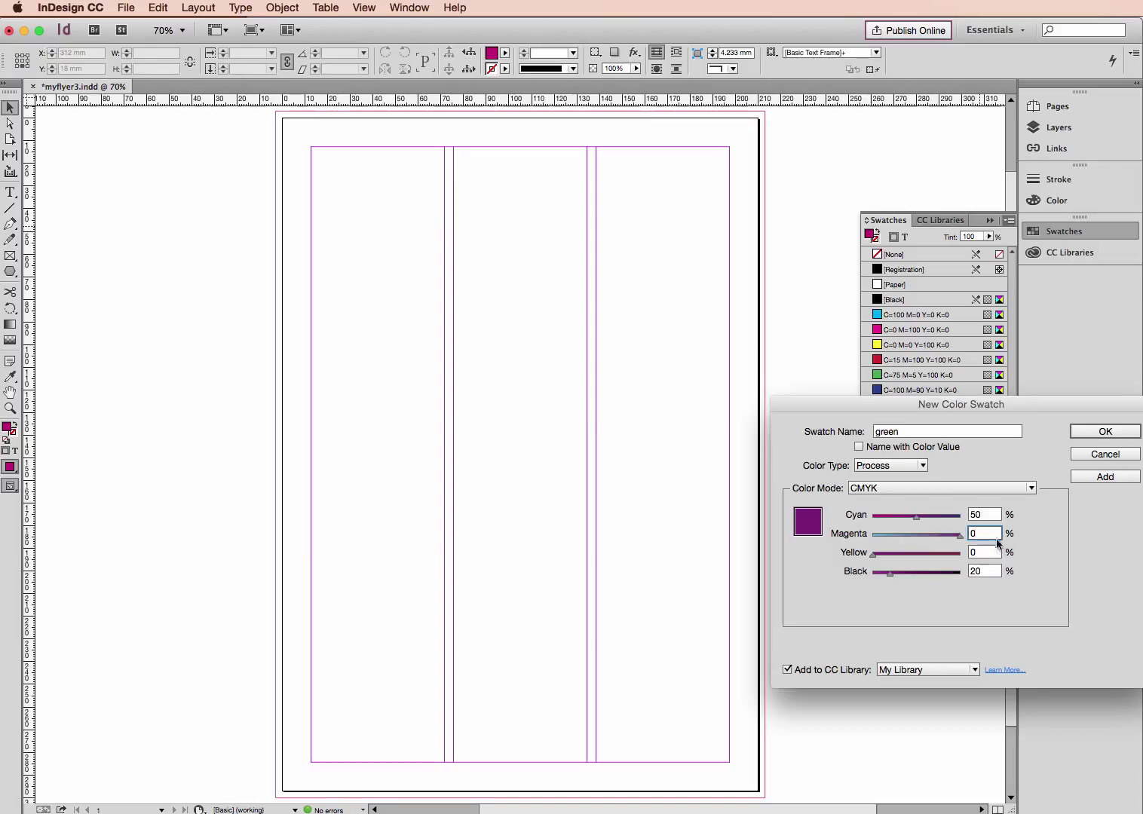
click(978, 558)
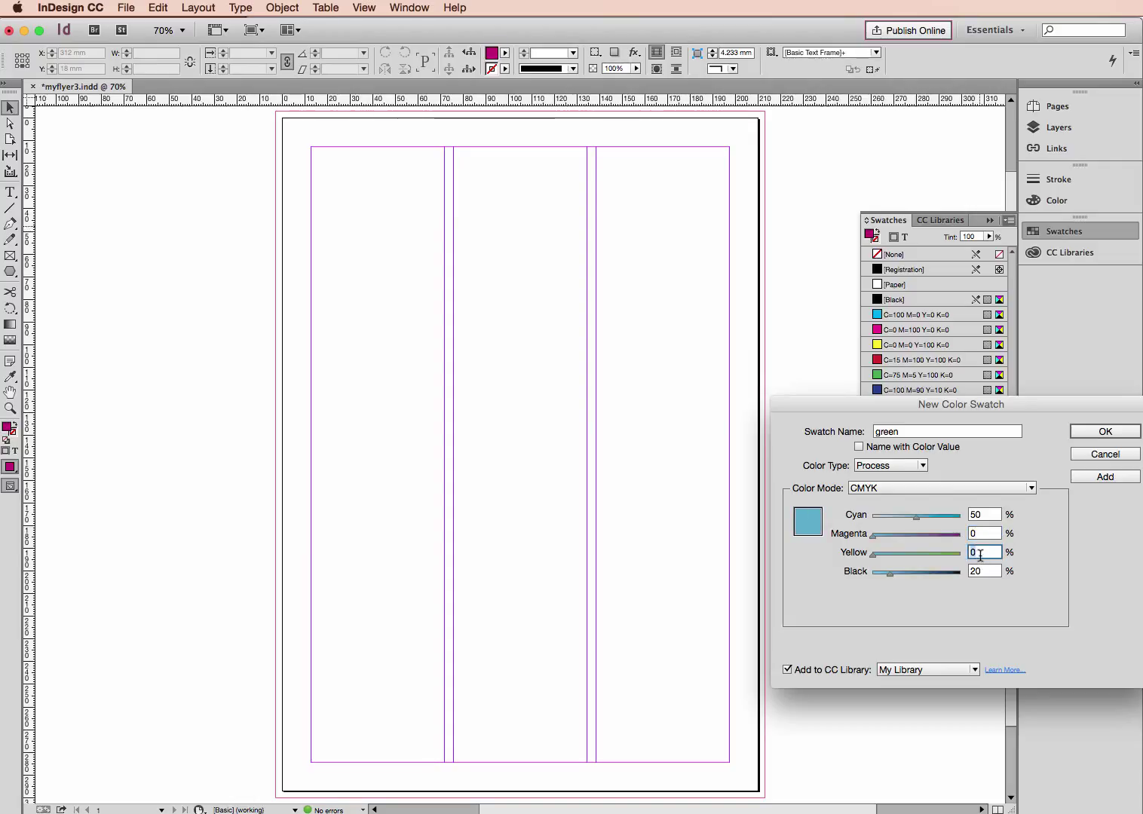
text(50)
key(Tab)
text(0)
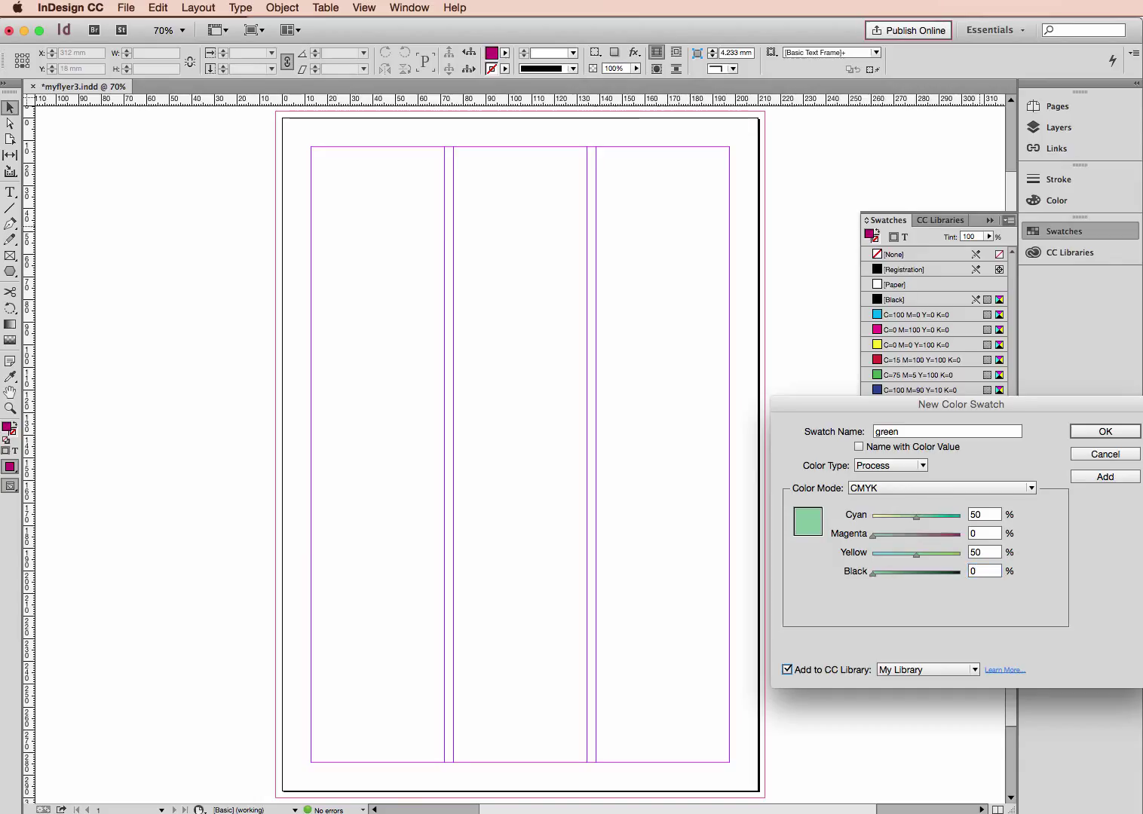
drag(1117, 405, 773, 271)
Step: Add the green swatch, then set the next colour to M 70, Y 0, K 20
click(1097, 475)
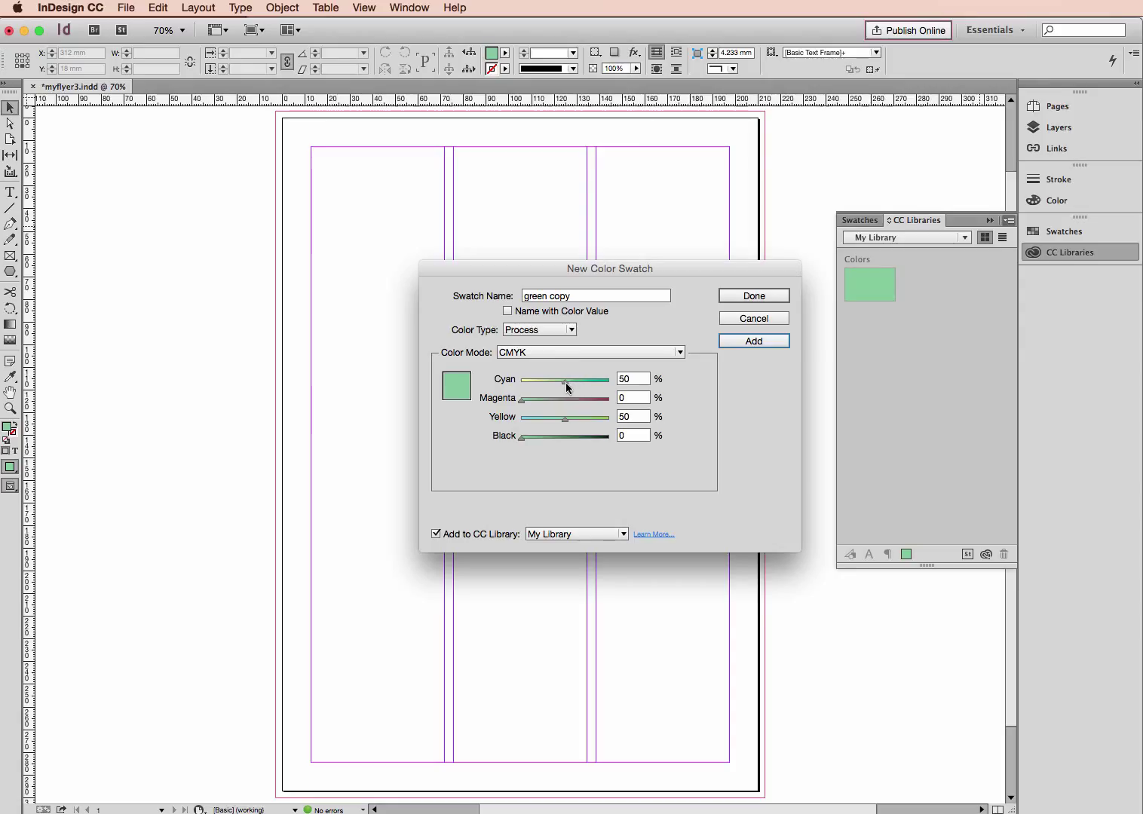
double_click(631, 380)
text(0)
double_click(641, 398)
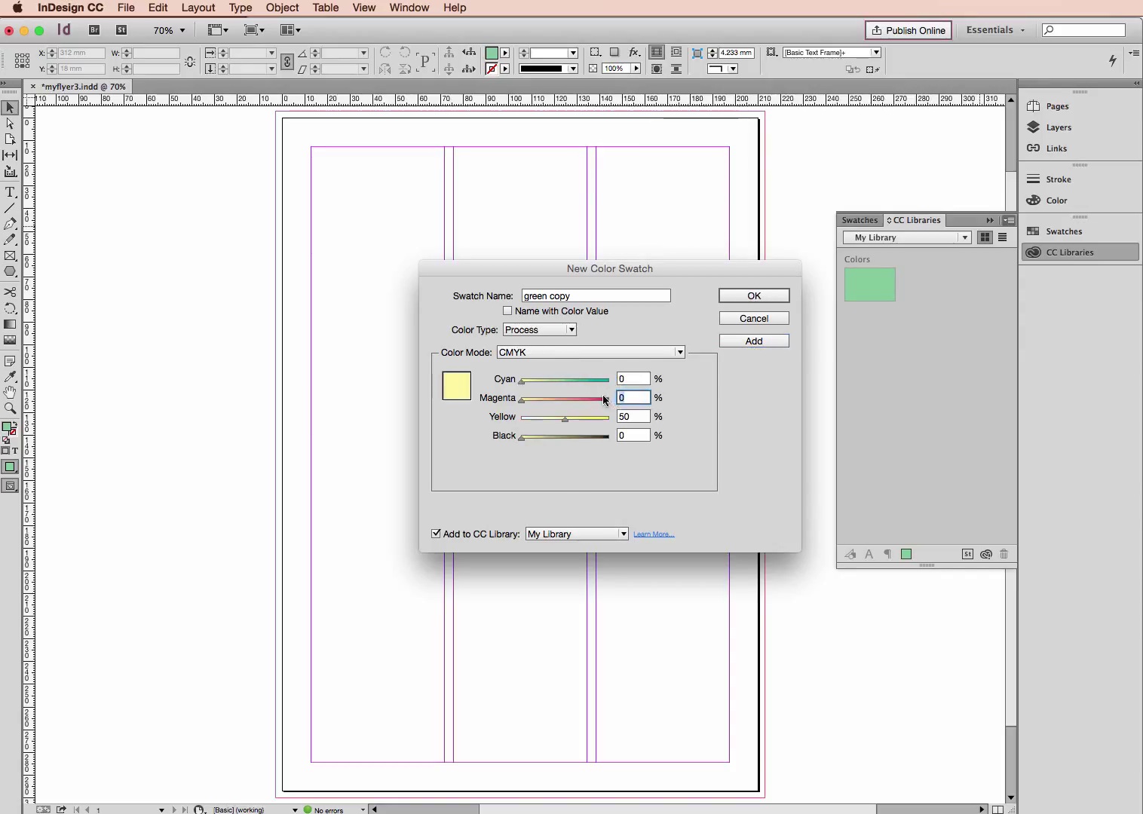
text(70)
key(Tab)
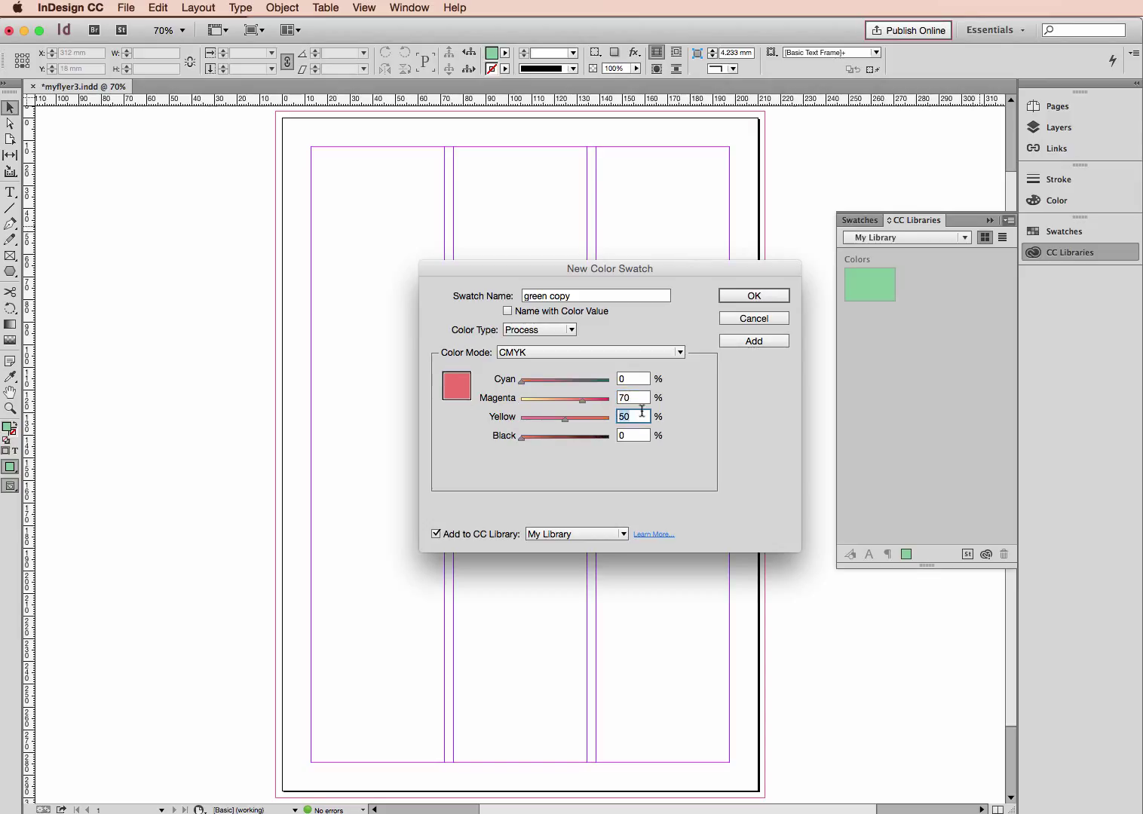
text(0)
click(635, 437)
double_click(632, 434)
text(20)
key(Tab)
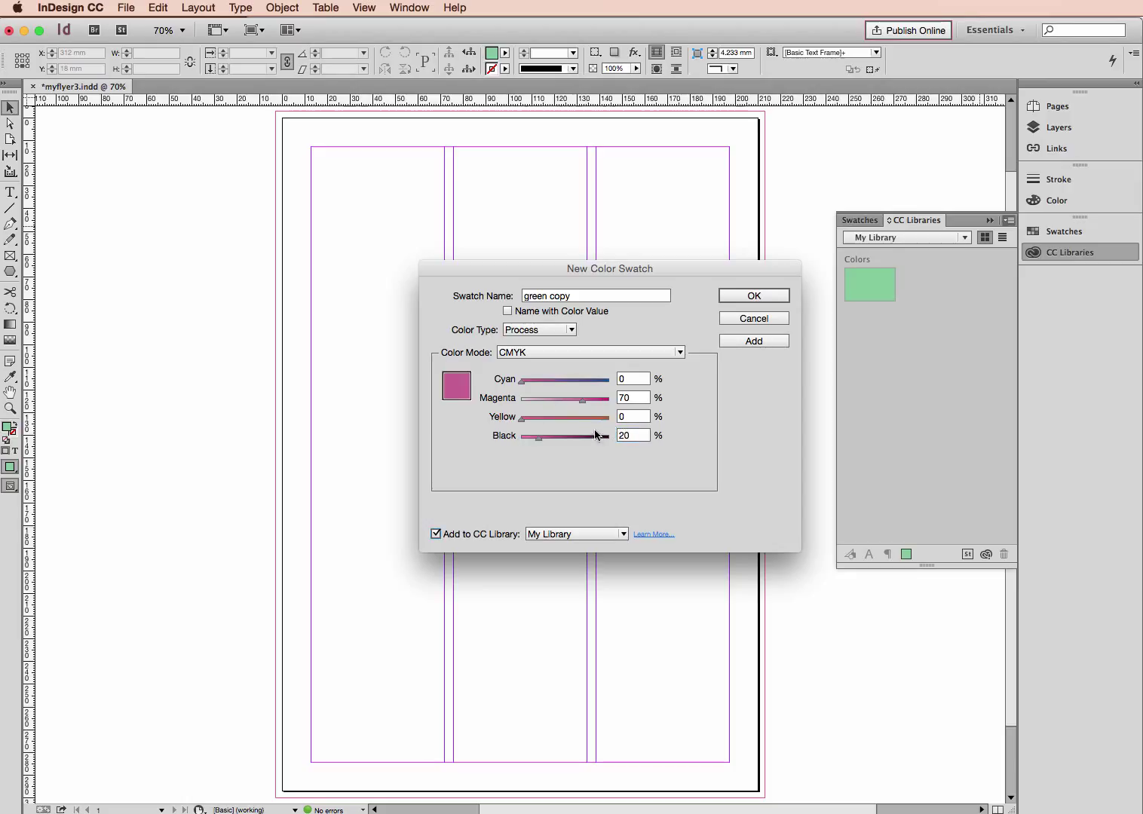
Step: Set Cyan to 50, name the swatch 'purple', and create it
double_click(623, 380)
text(50)
key(Tab)
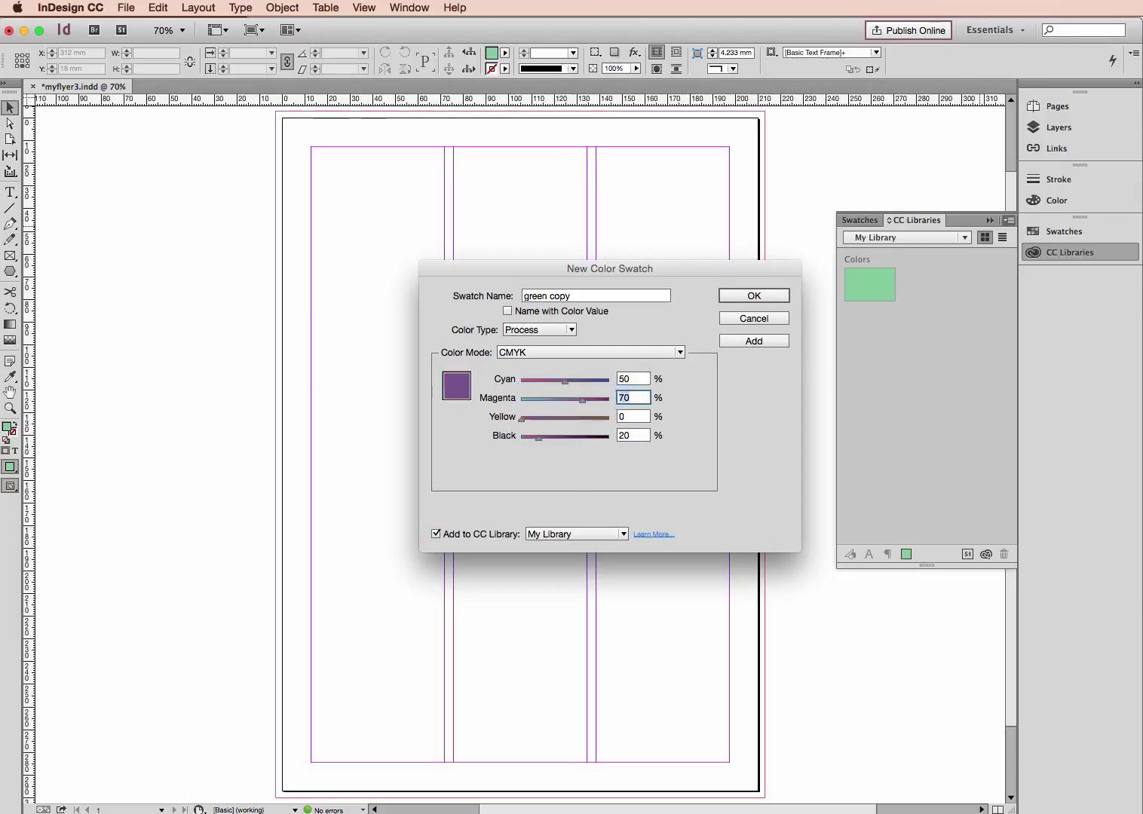
triple_click(578, 296)
text(purpl)
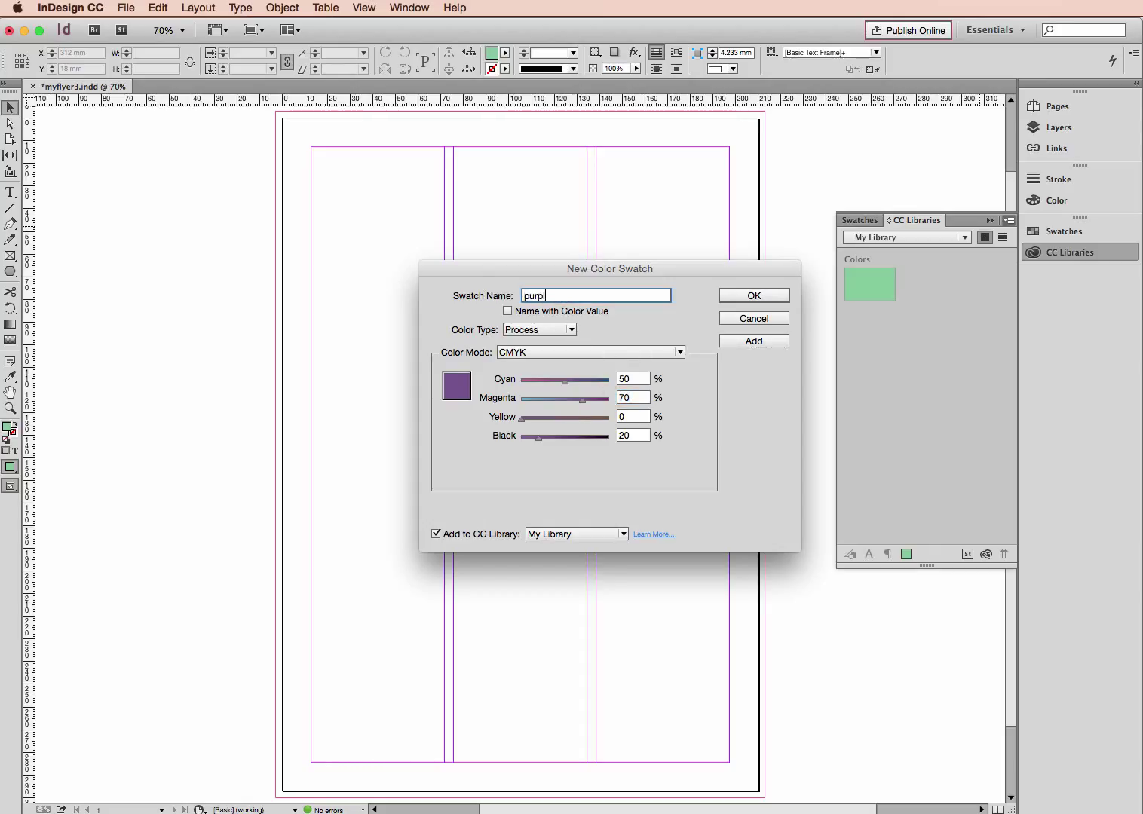
text(e)
click(741, 297)
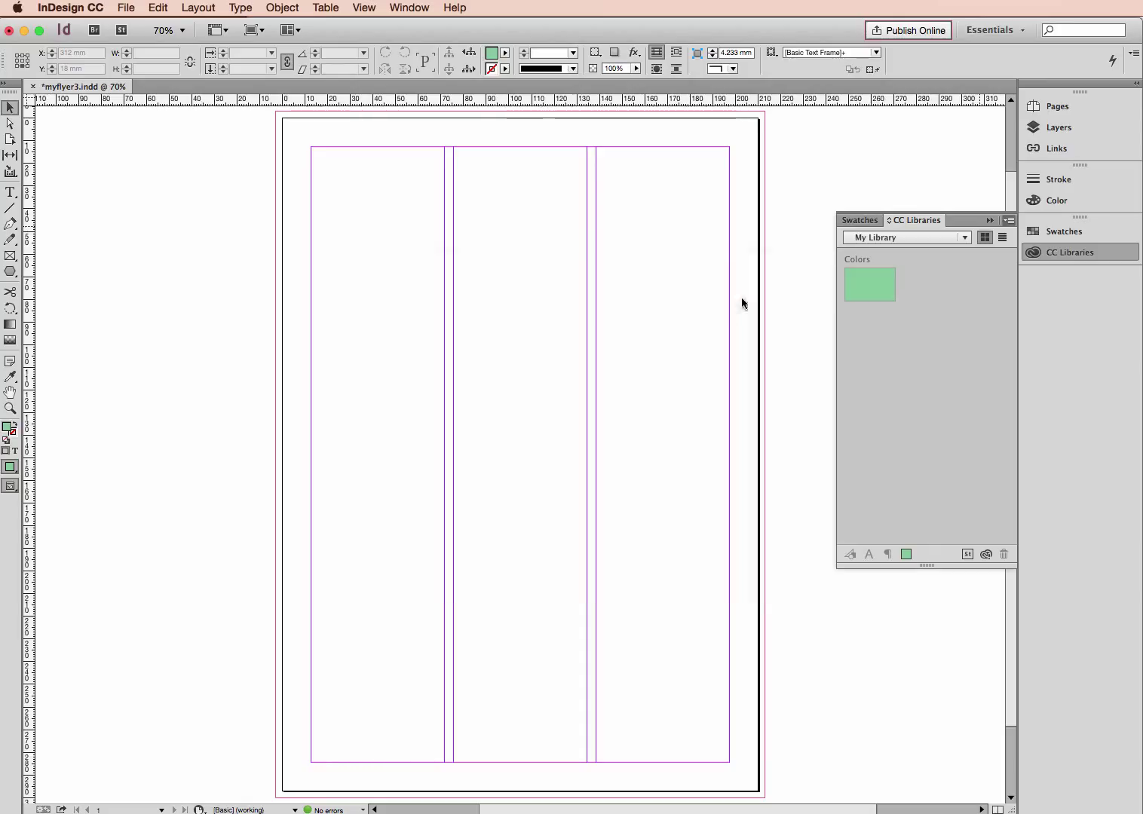
Step: Show the swatch list ending with dark pink, green and purple, and save myflyer3.indd
click(861, 220)
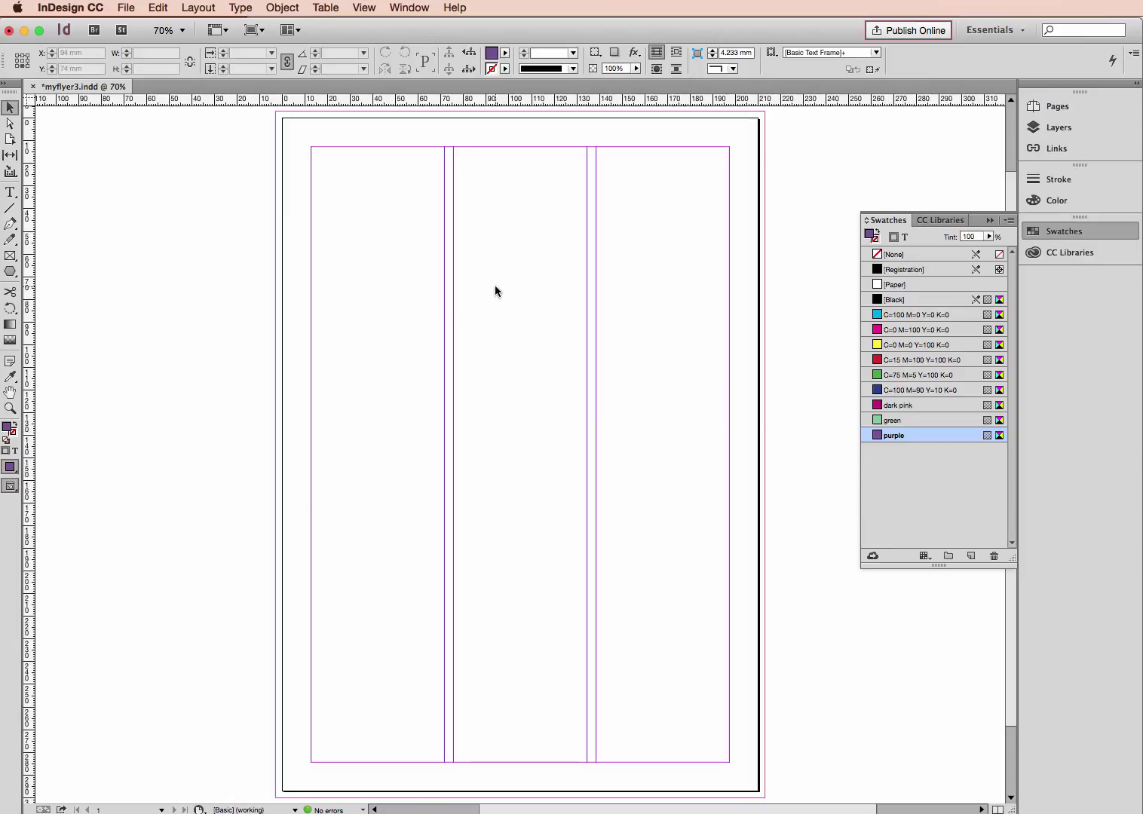
key(super+s)
click(132, 8)
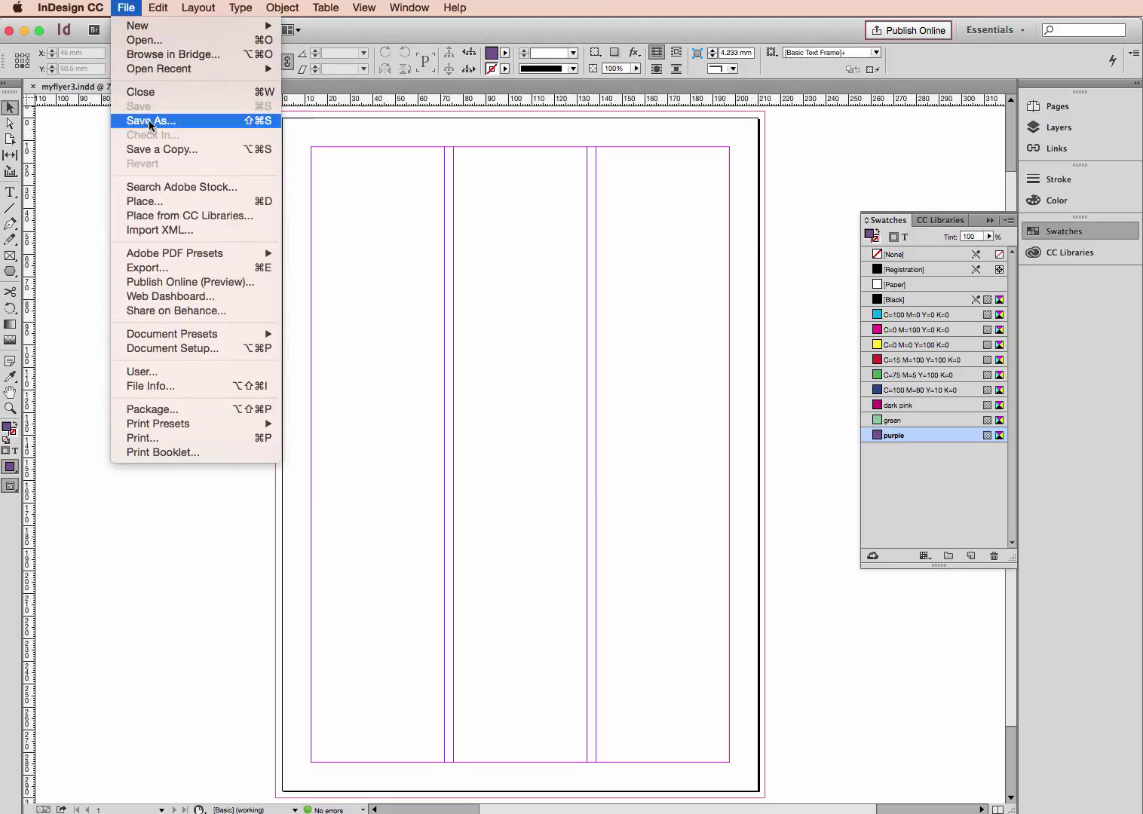
click(385, 168)
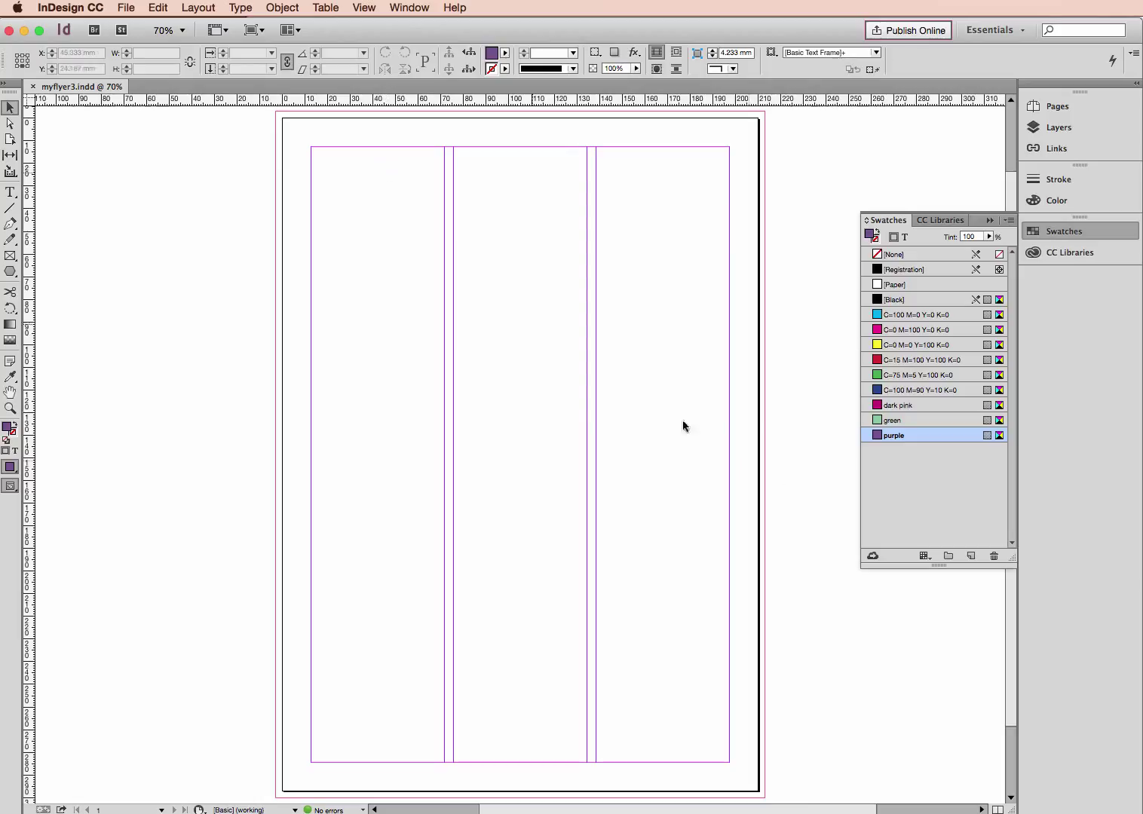
mouse_move(899, 439)
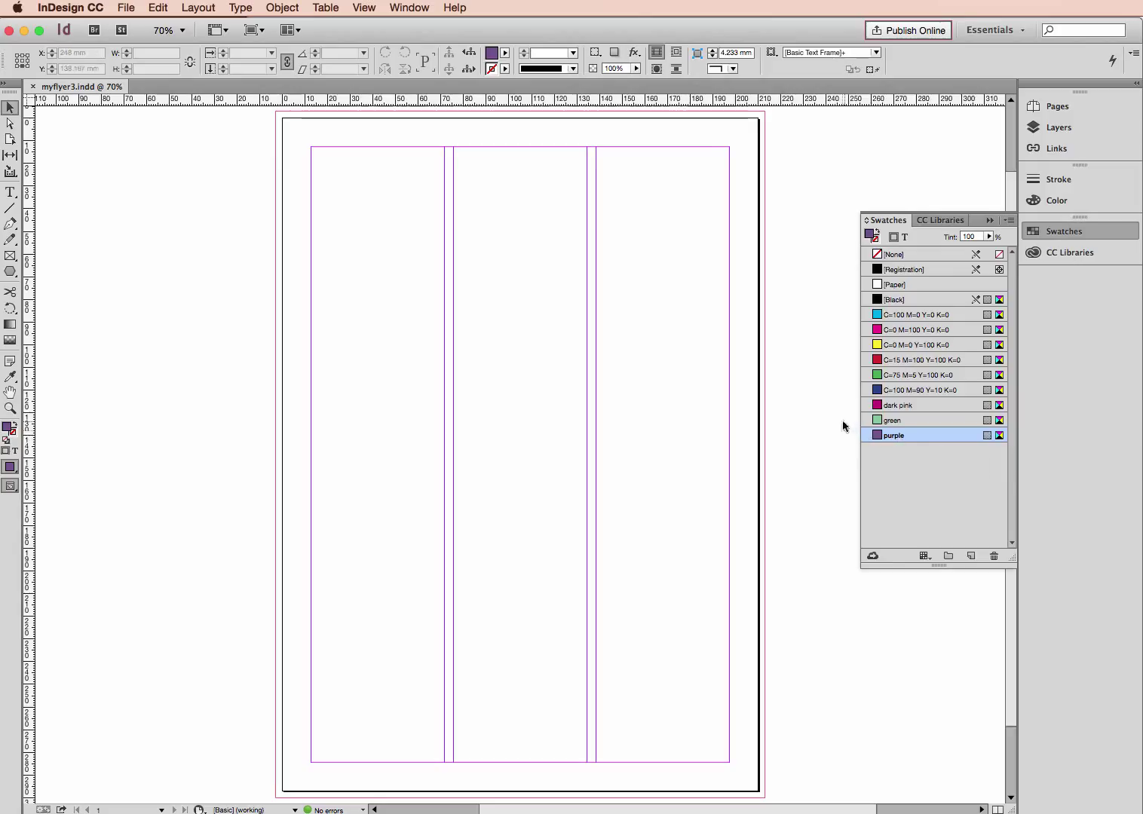
scroll(805, 410, left, 1)
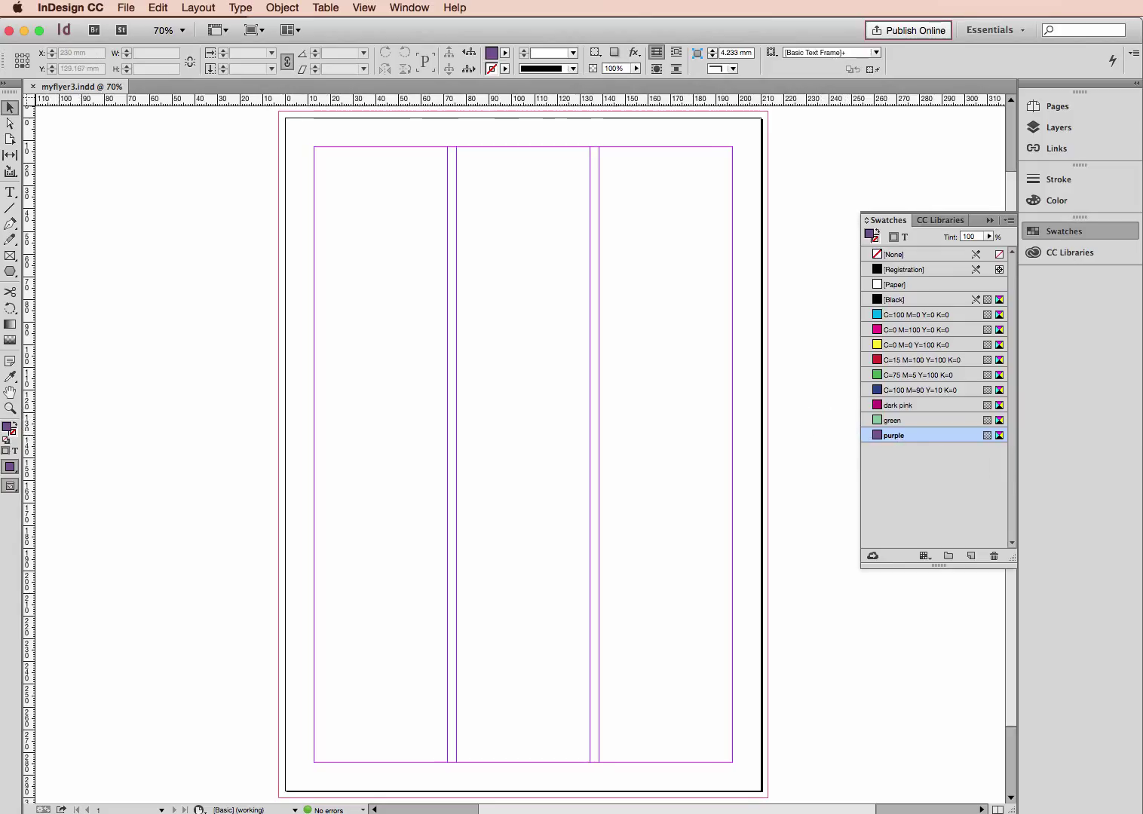